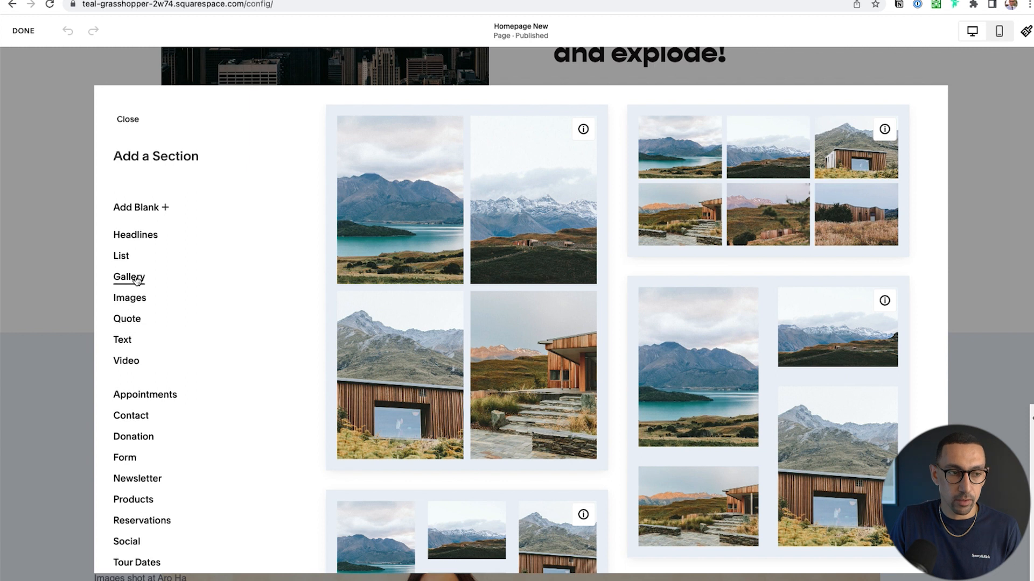
Add a blank section with a gallery block stretched across the page width, and open the block's settings
{"action": "left_click", "coordinate": [145, 212]}
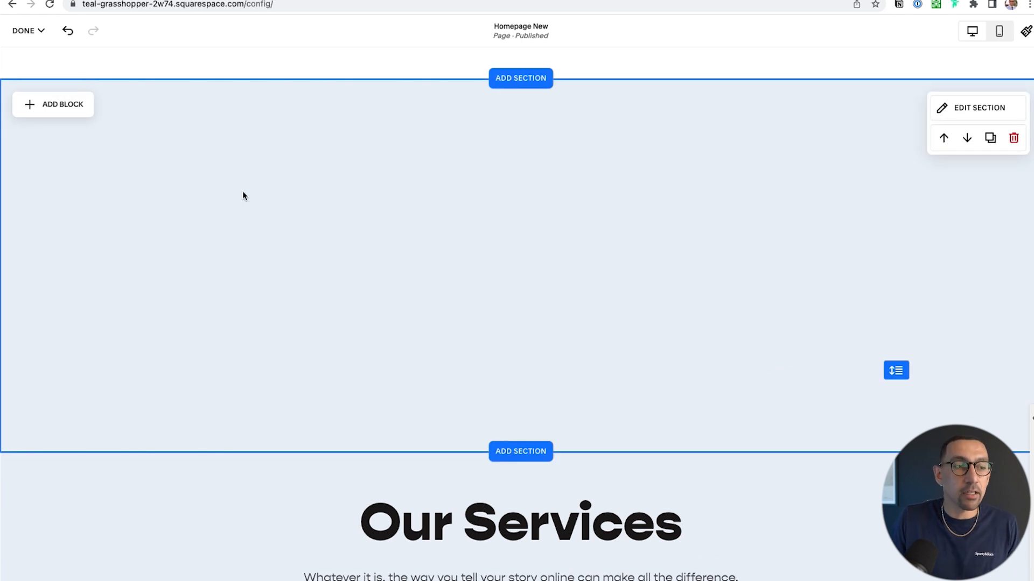
{"action": "left_click", "coordinate": [64, 105]}
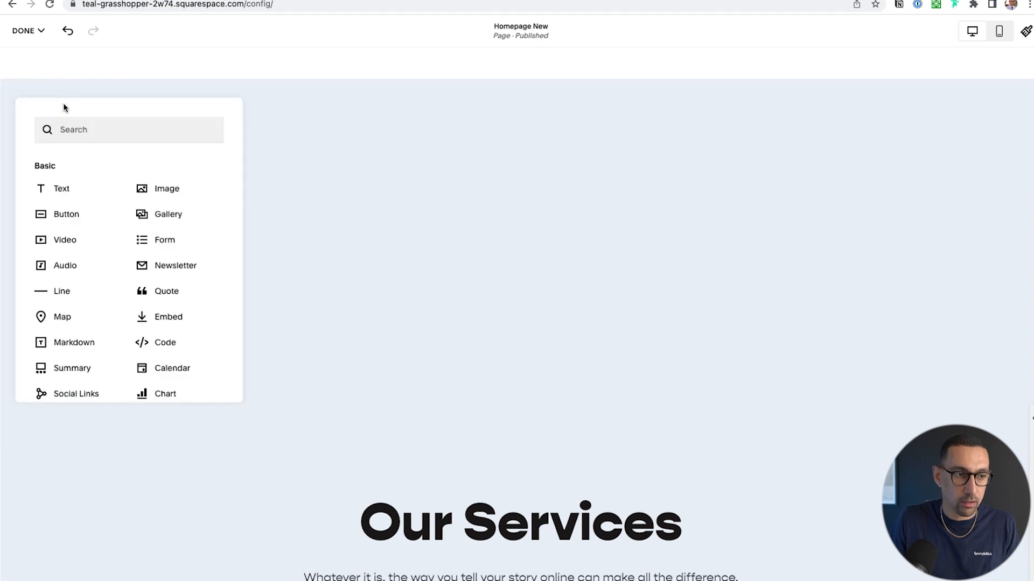
{"action": "left_click", "coordinate": [164, 216]}
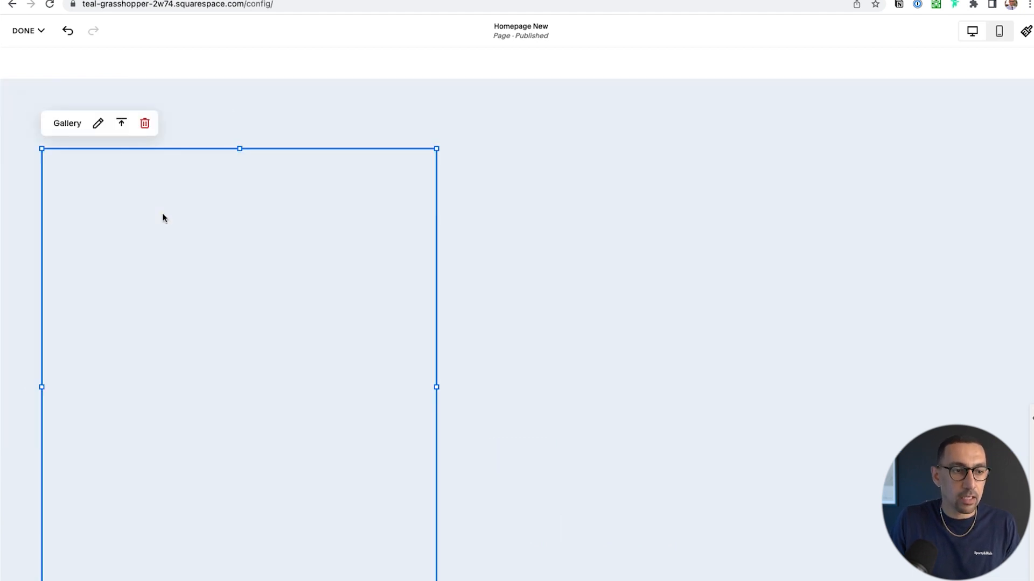
{"action": "left_click_drag", "start_coordinate": [436, 549], "coordinate": [993, 415]}
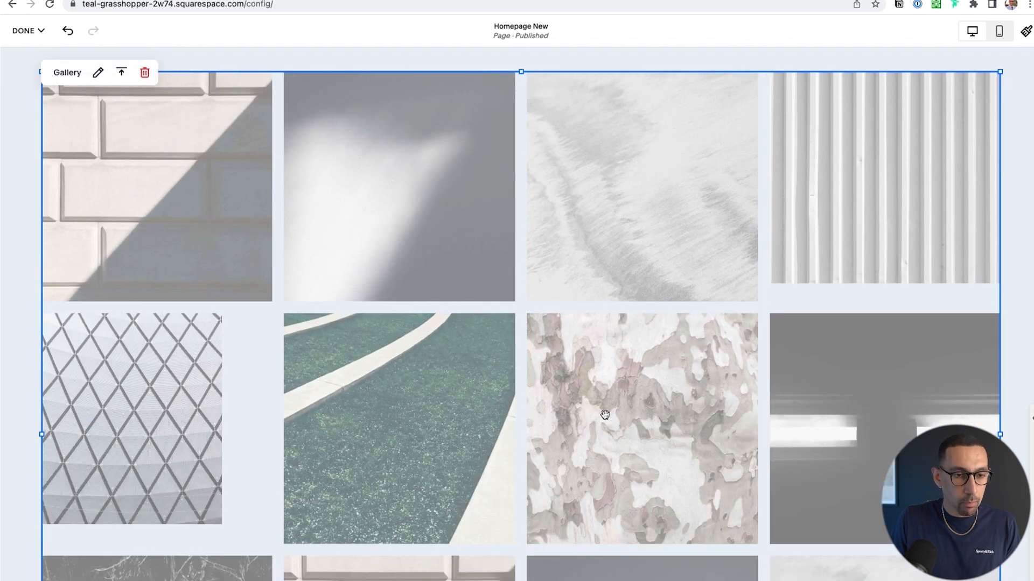
{"action": "left_click", "coordinate": [99, 75]}
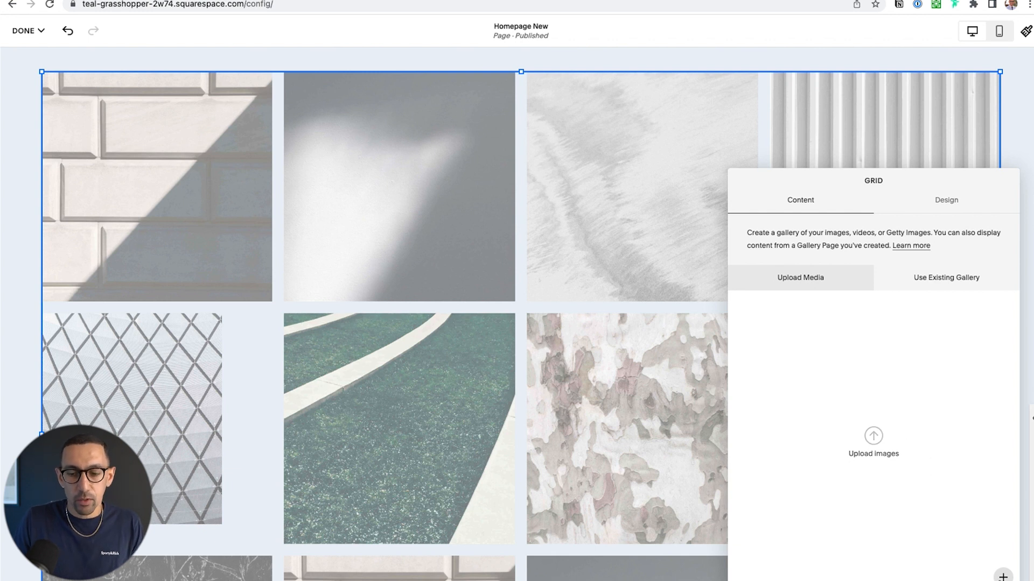
{"action": "left_click", "coordinate": [1003, 576]}
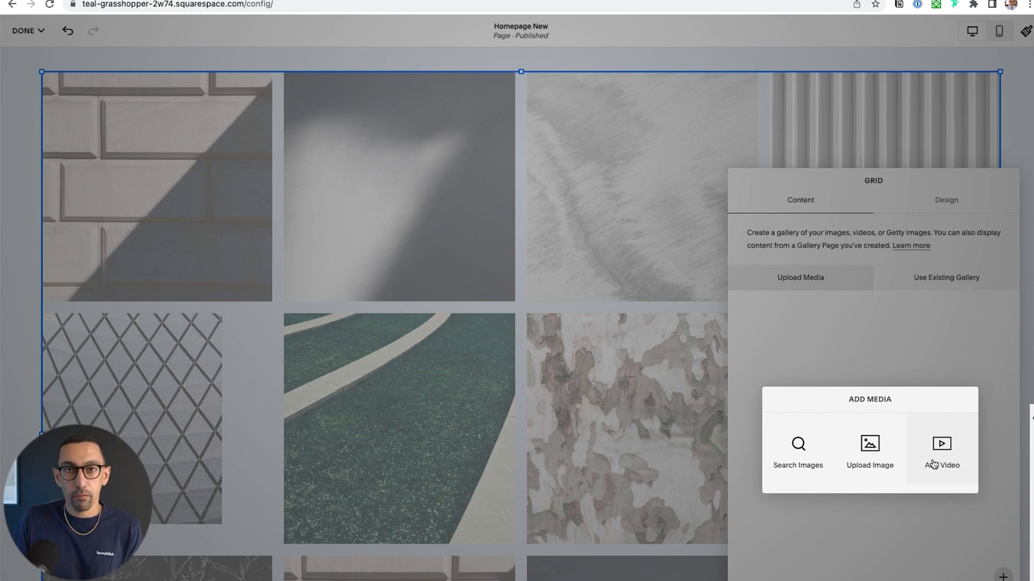
{"action": "left_click", "coordinate": [879, 457]}
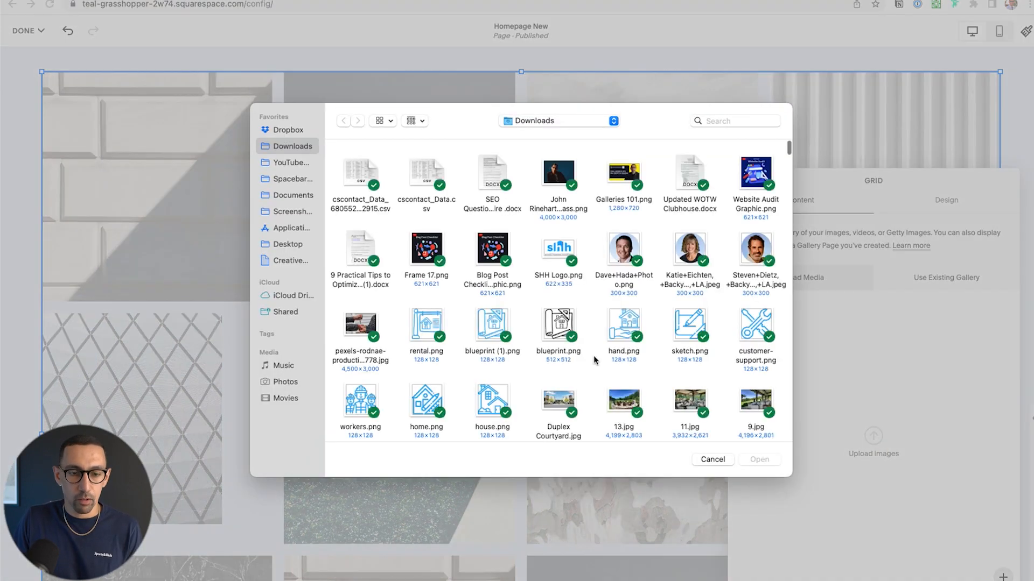
{"action": "left_click", "coordinate": [712, 459]}
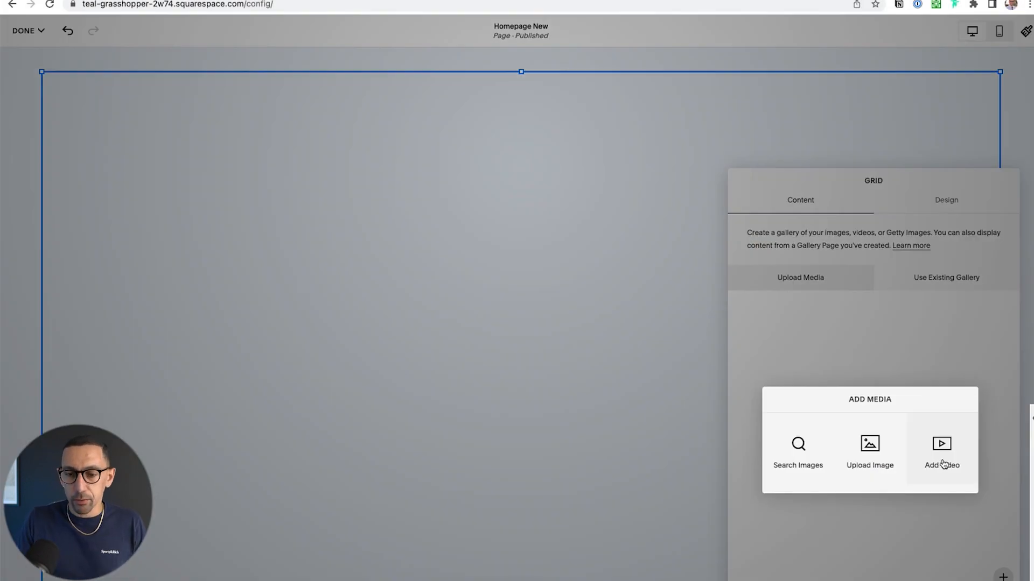
{"action": "left_click", "coordinate": [940, 451]}
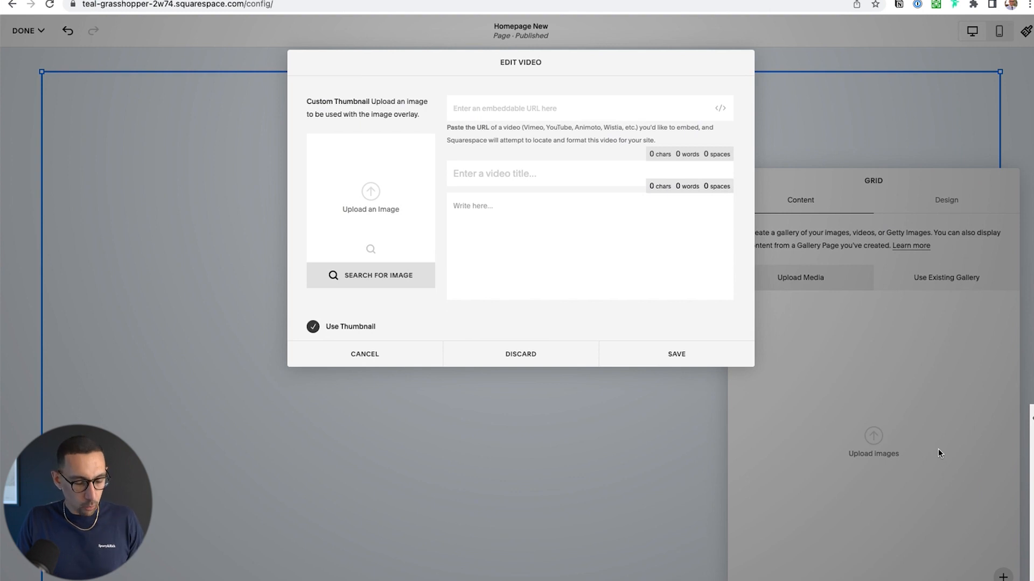
{"action": "type", "text": "https://www.youtube.com/watch?v=ZmxQj_dYJ2I"}
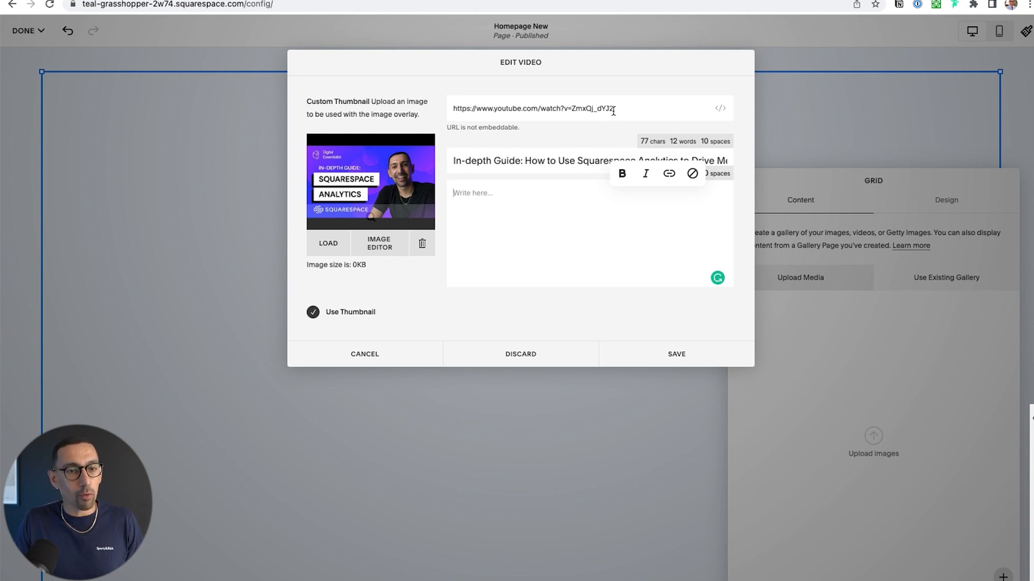
{"action": "left_click", "coordinate": [679, 106]}
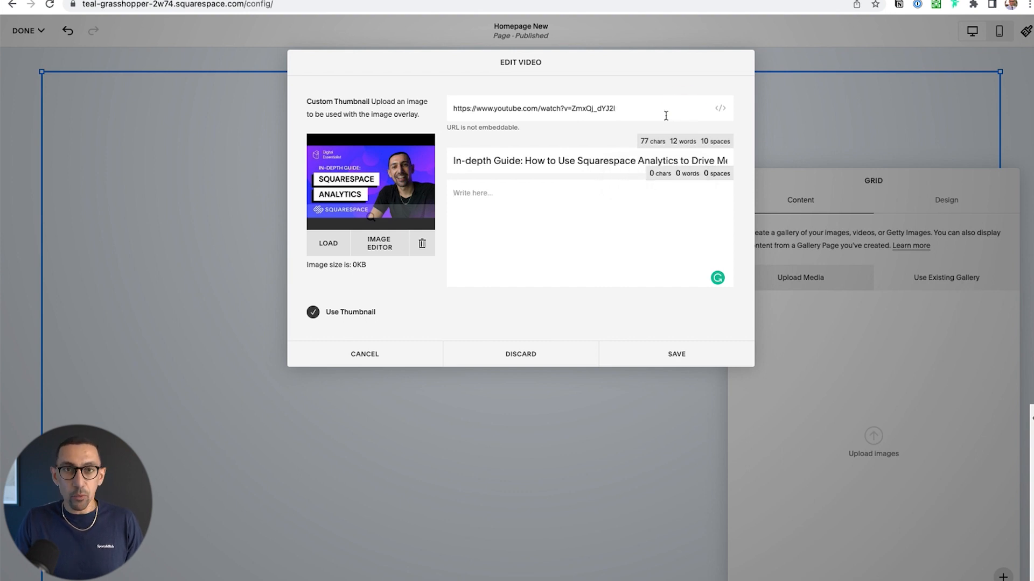
Try setting the video's source with a custom Loom embed code instead of a URL
{"action": "left_click", "coordinate": [721, 110]}
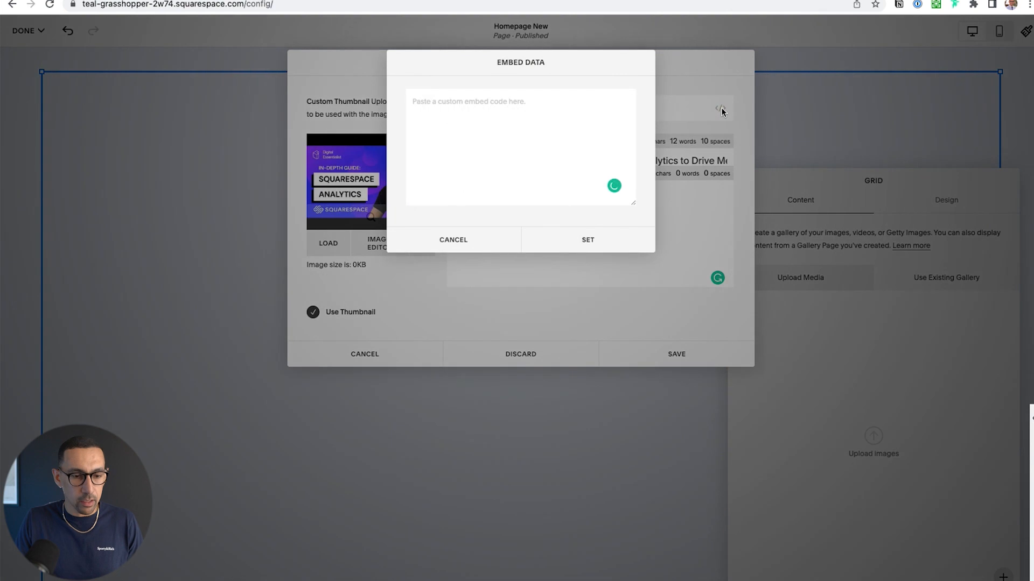
{"action": "key", "text": "shift+super+v"}
{"action": "type", "text": "i"}
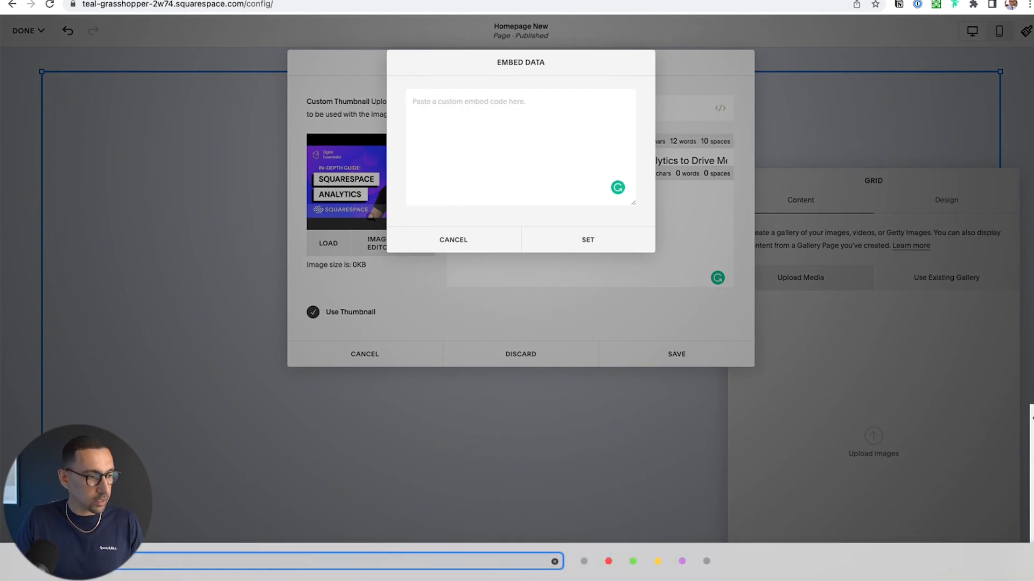
{"action": "key", "text": "Return"}
{"action": "key", "text": "super+v"}
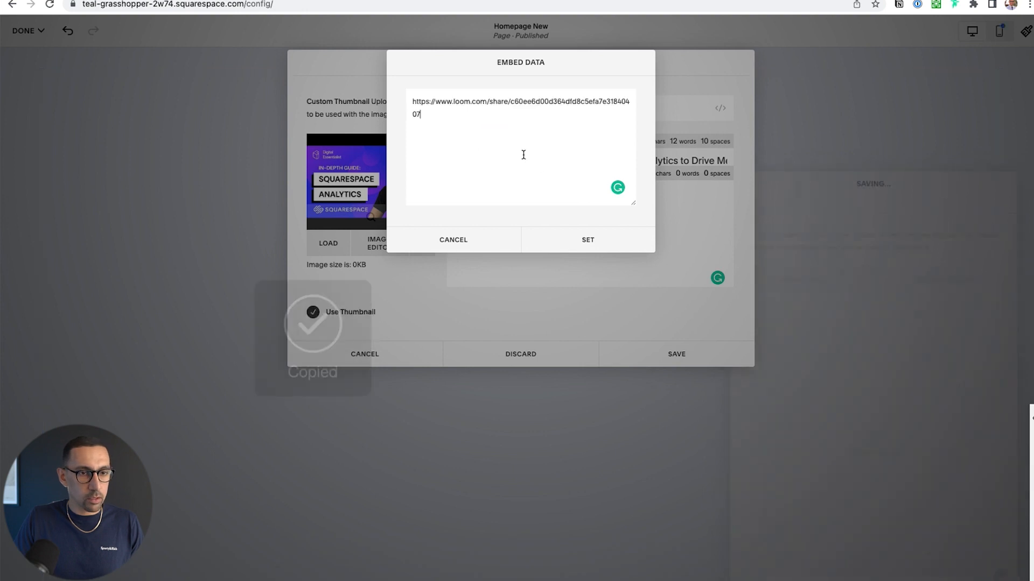
{"action": "left_click", "coordinate": [596, 238]}
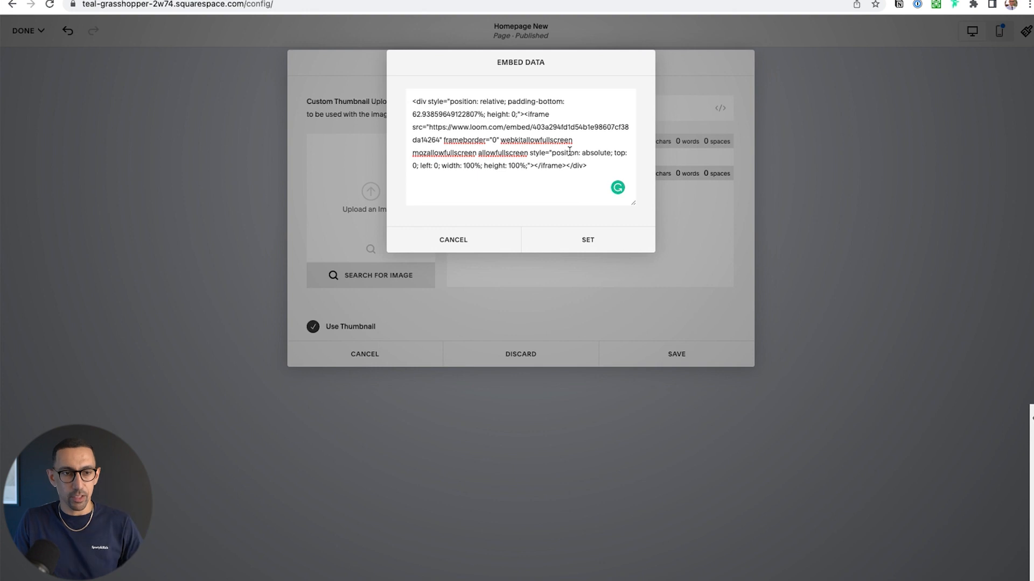
{"action": "left_click", "coordinate": [459, 244]}
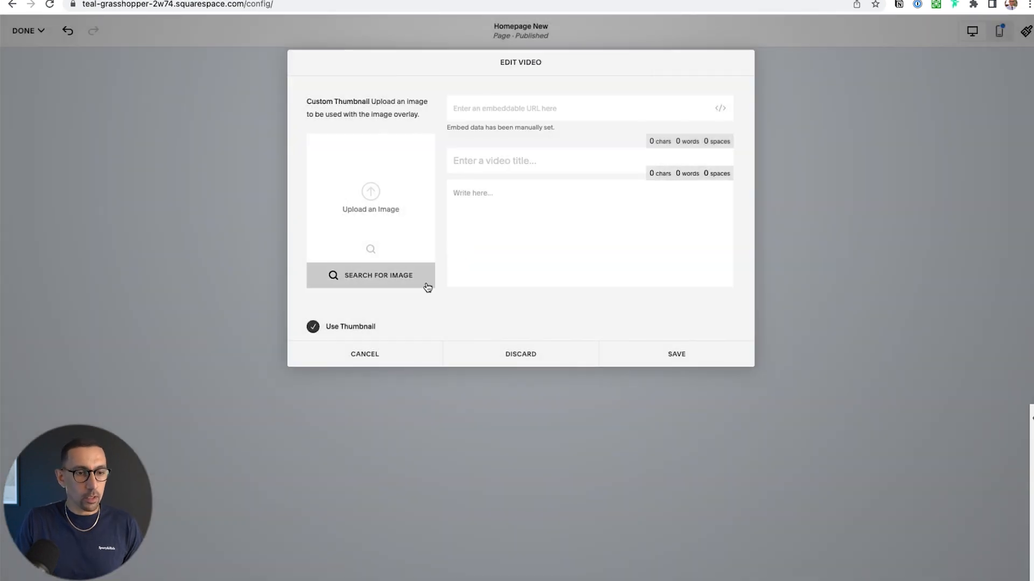
{"action": "left_click", "coordinate": [522, 356]}
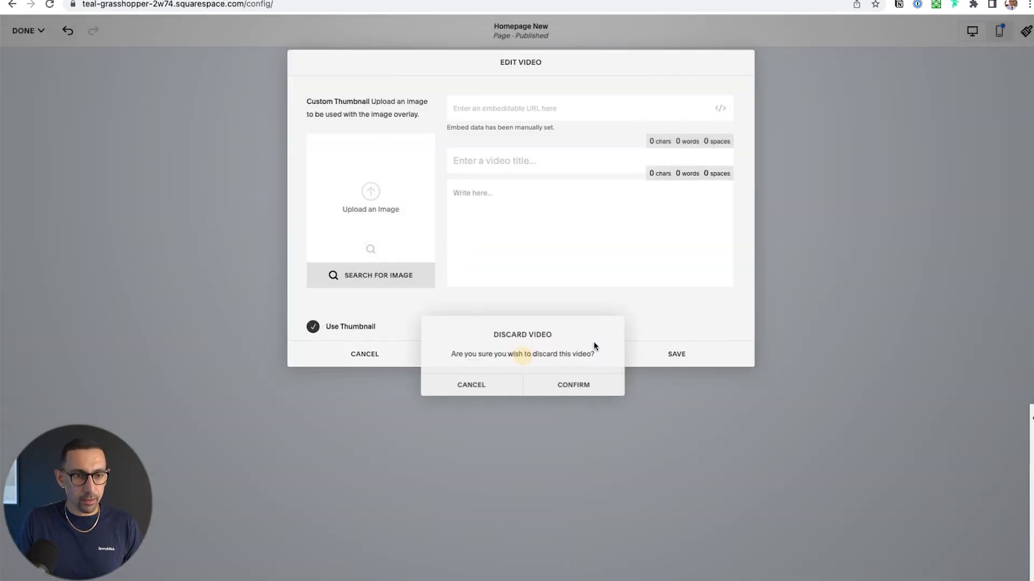
{"action": "left_click", "coordinate": [473, 385]}
{"action": "left_click", "coordinate": [518, 108]}
{"action": "key", "text": "shift+super+v"}
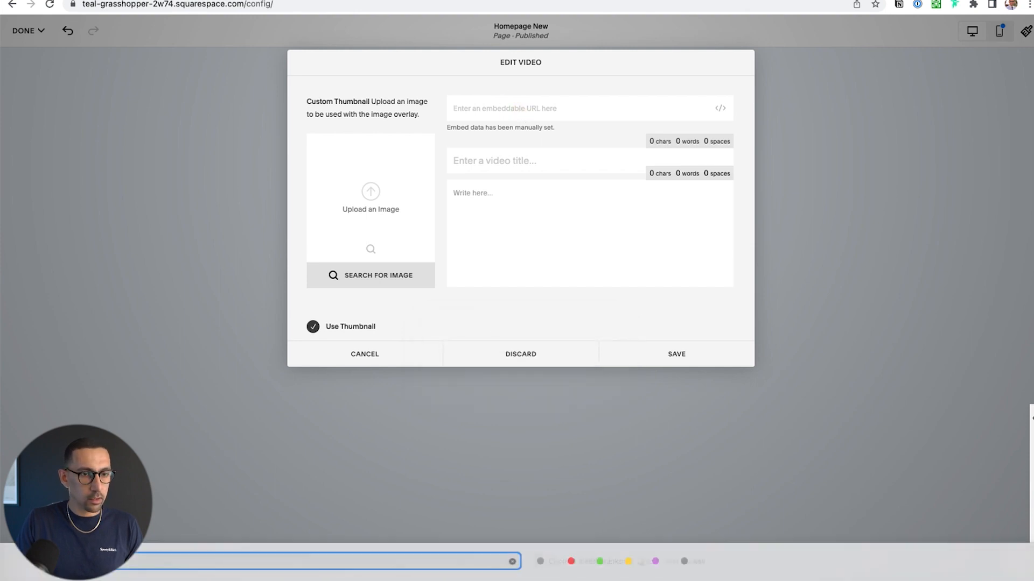
{"action": "key", "text": "Return"}
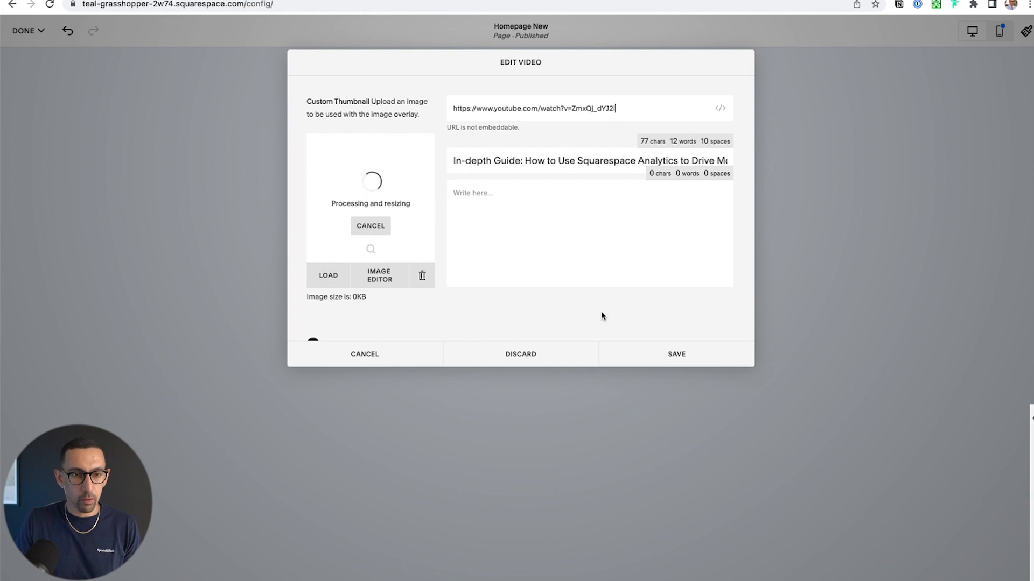
{"action": "left_click", "coordinate": [683, 360]}
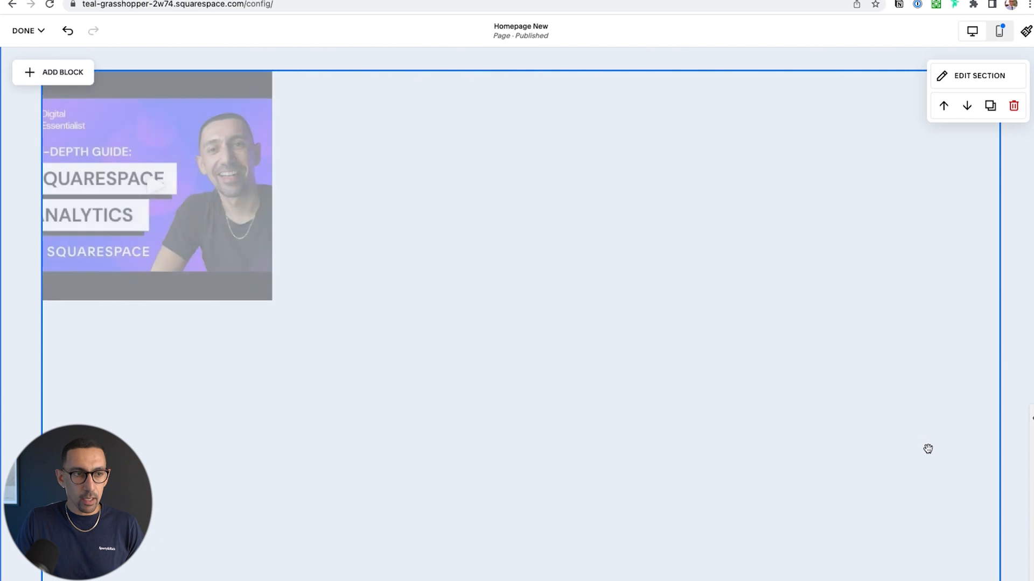
Add free stock images to the gallery, including the rocky mountain peak and the mountains at pink sunset
{"action": "left_click", "coordinate": [803, 376]}
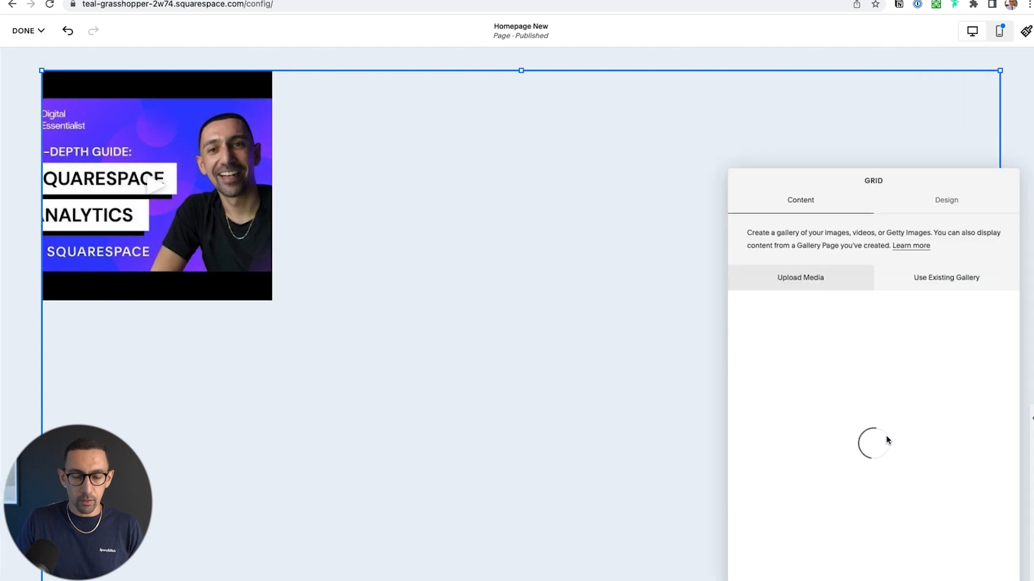
{"action": "left_click", "coordinate": [1002, 576]}
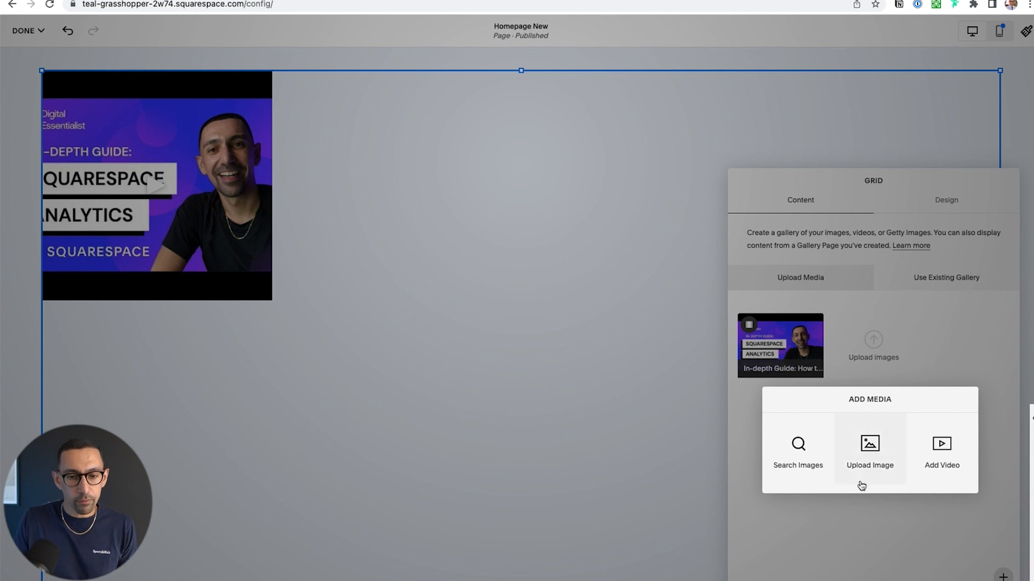
{"action": "left_click", "coordinate": [812, 457]}
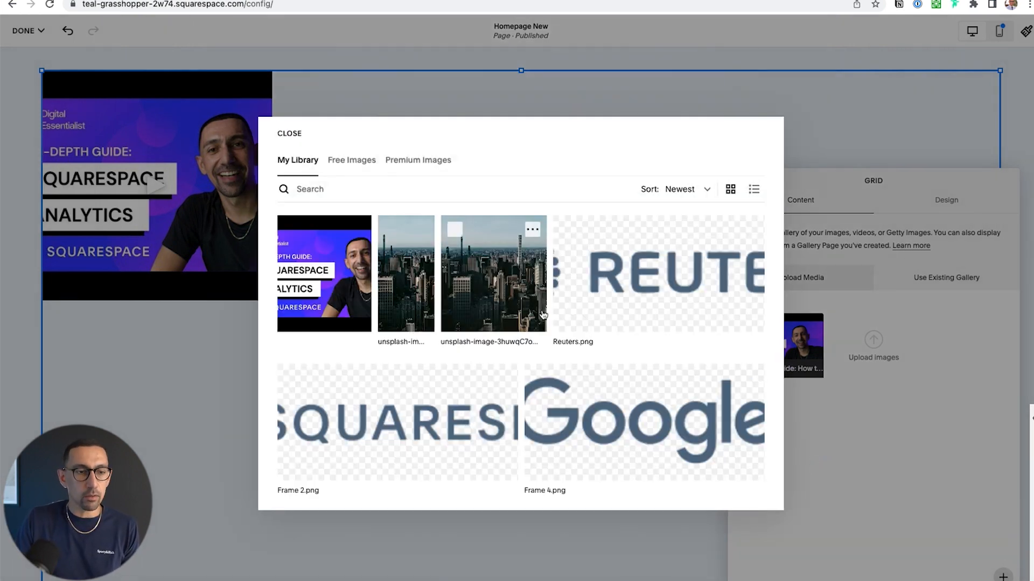
{"action": "left_click", "coordinate": [358, 161]}
{"action": "left_click", "coordinate": [430, 160]}
{"action": "left_click", "coordinate": [356, 161]}
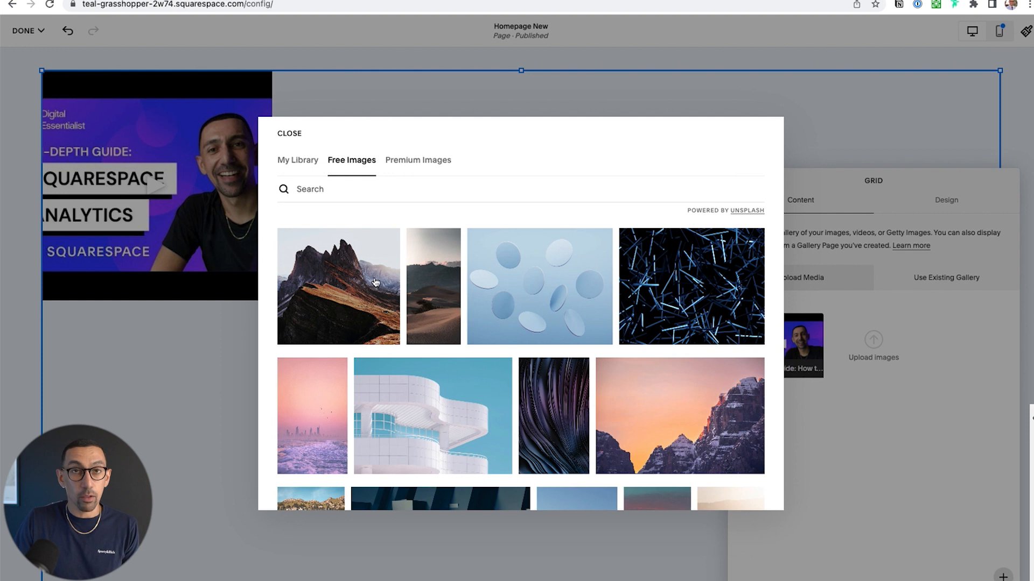
{"action": "left_click", "coordinate": [350, 274]}
{"action": "left_click", "coordinate": [667, 372]}
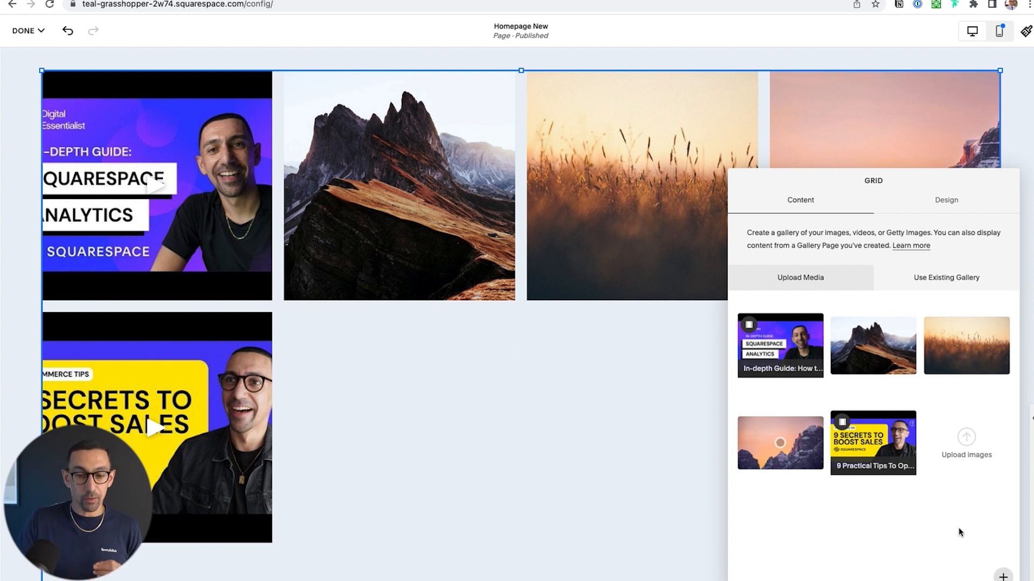
Examine the reusable images in the site's own library and the free image collection, without adding any to the gallery
{"action": "left_click", "coordinate": [1002, 577]}
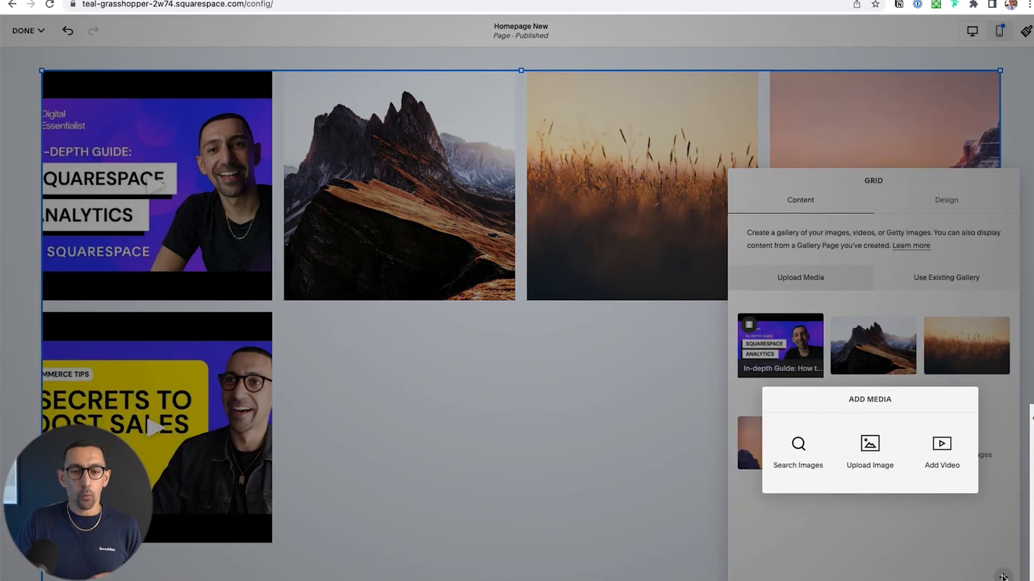
{"action": "left_click", "coordinate": [800, 459]}
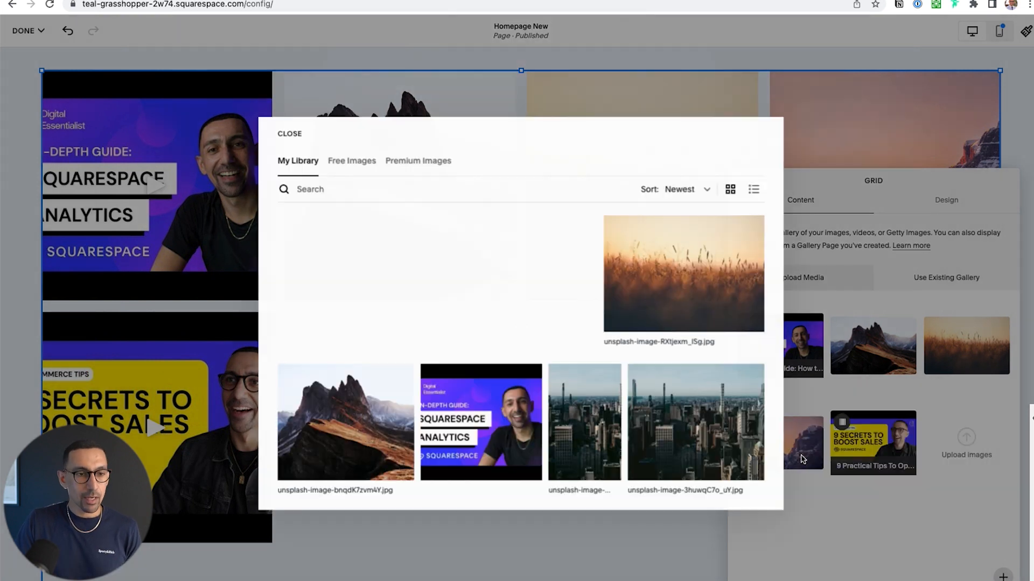
{"action": "left_click", "coordinate": [434, 379]}
{"action": "left_click", "coordinate": [440, 229]}
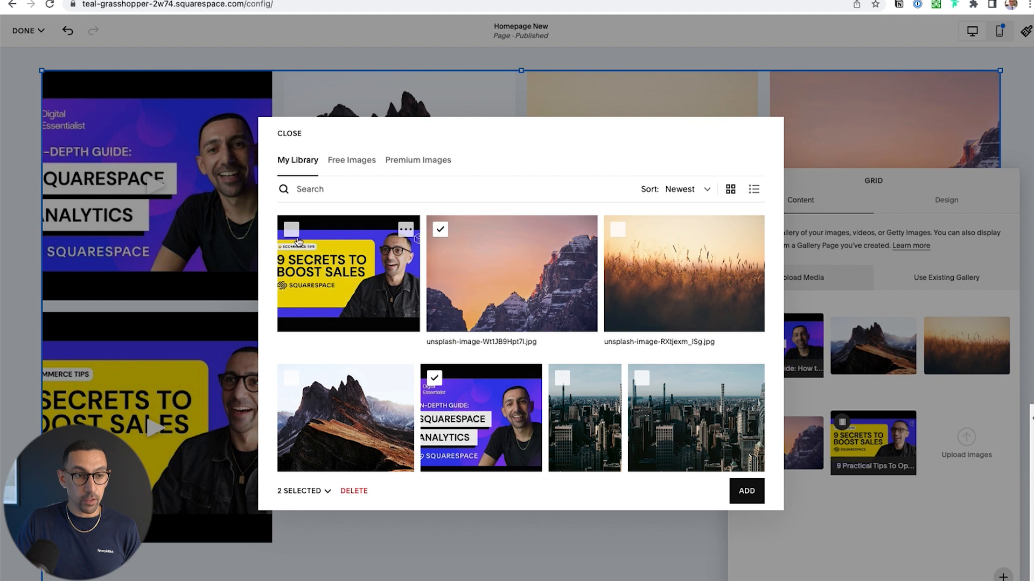
{"action": "left_click", "coordinate": [440, 229]}
{"action": "left_click", "coordinate": [434, 378]}
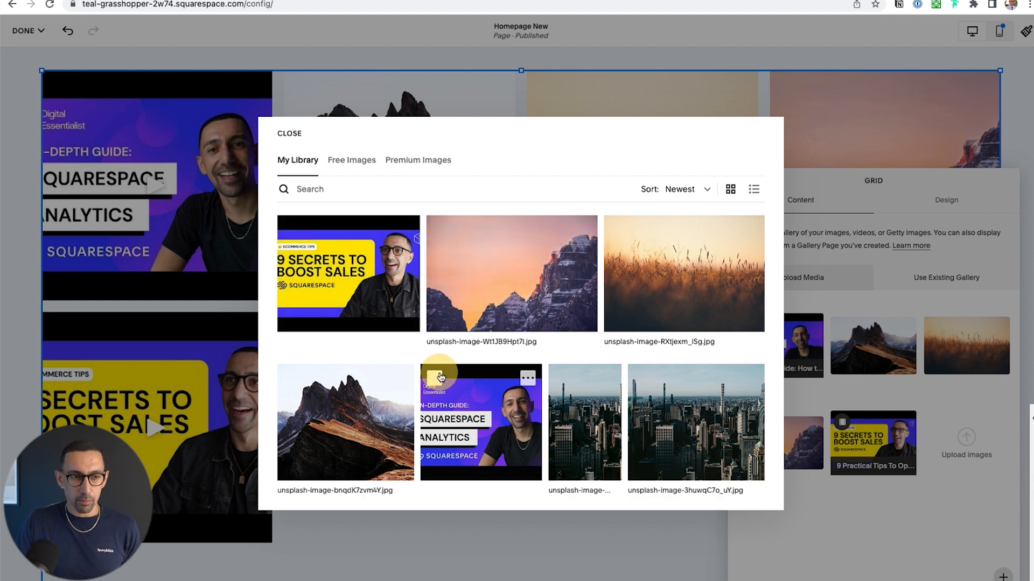
{"action": "left_click", "coordinate": [349, 168]}
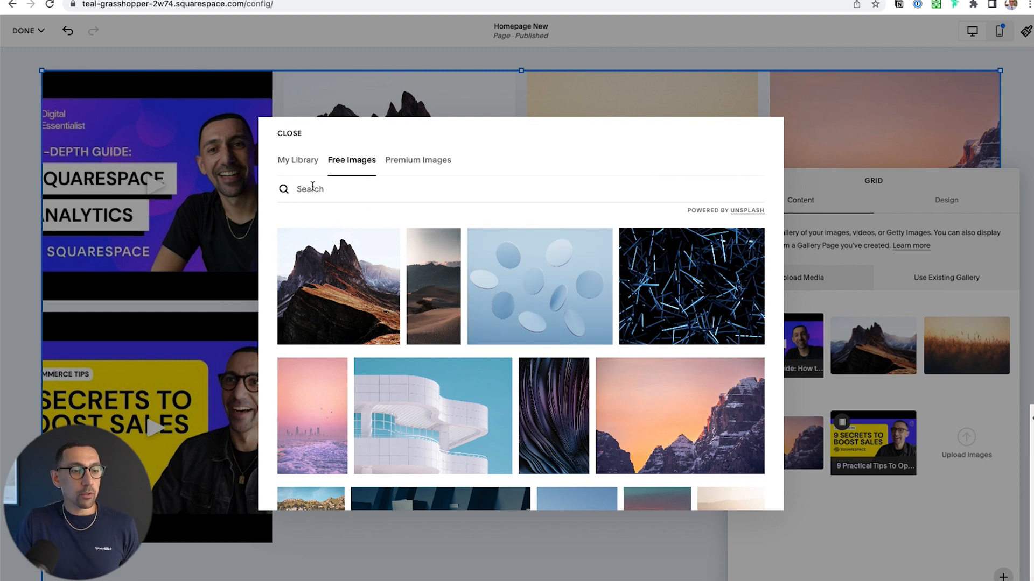
{"action": "left_click", "coordinate": [302, 162]}
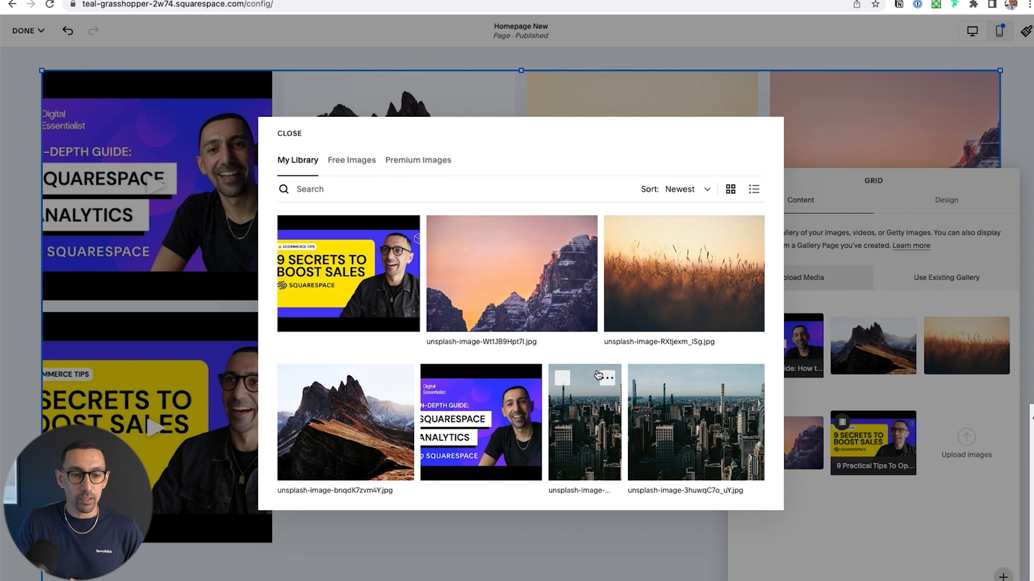
{"action": "left_click", "coordinate": [290, 135]}
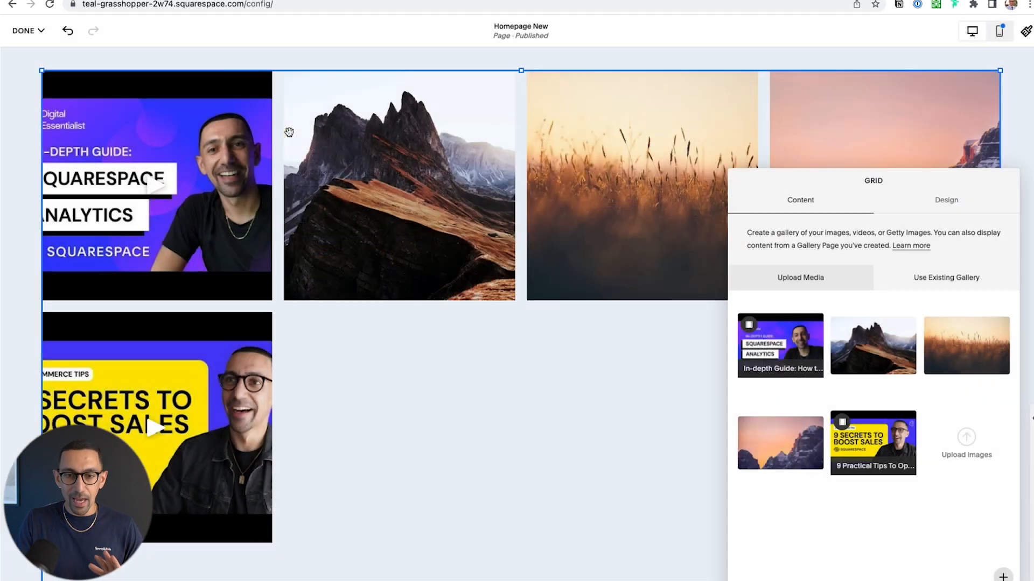
Open the gallery's design settings and review the available aspect ratio options
{"action": "left_click", "coordinate": [950, 202]}
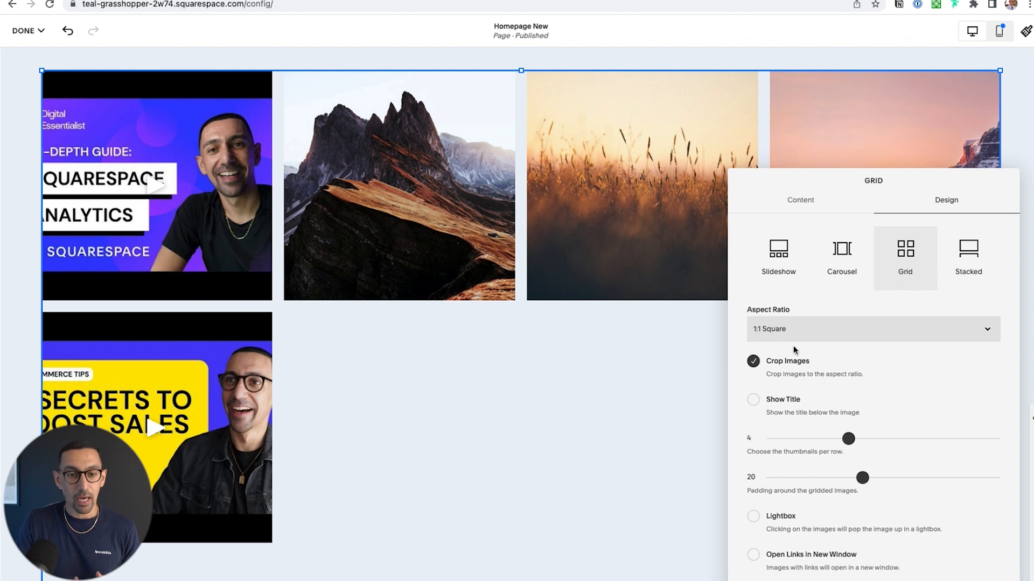
{"action": "left_click", "coordinate": [804, 337]}
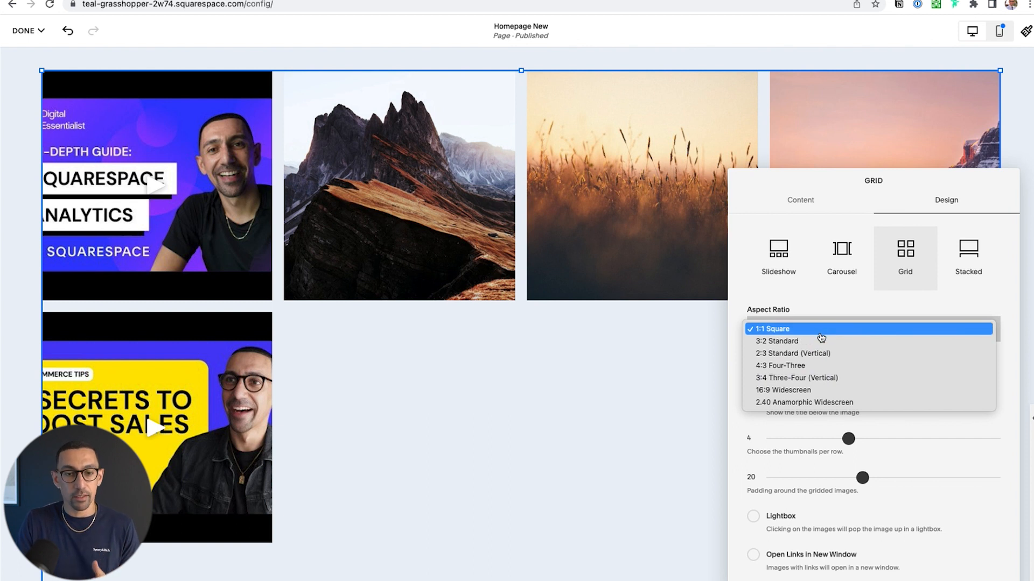
{"action": "left_click", "coordinate": [756, 309]}
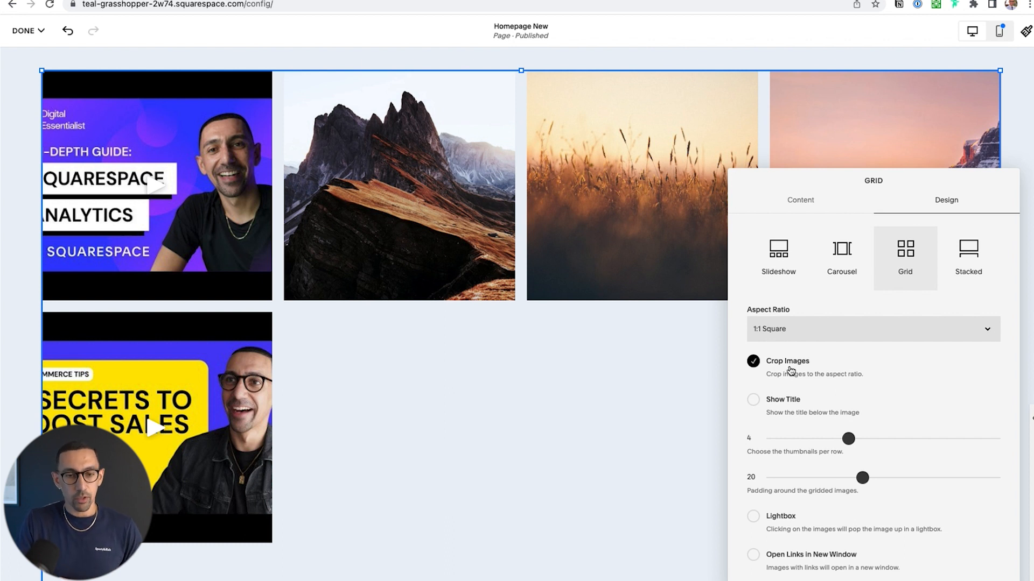
Turn off image cropping for the gallery grid, try the 2:3 Standard (Vertical) aspect ratio, and settle on 3:2 Standard
{"action": "left_click", "coordinate": [781, 366]}
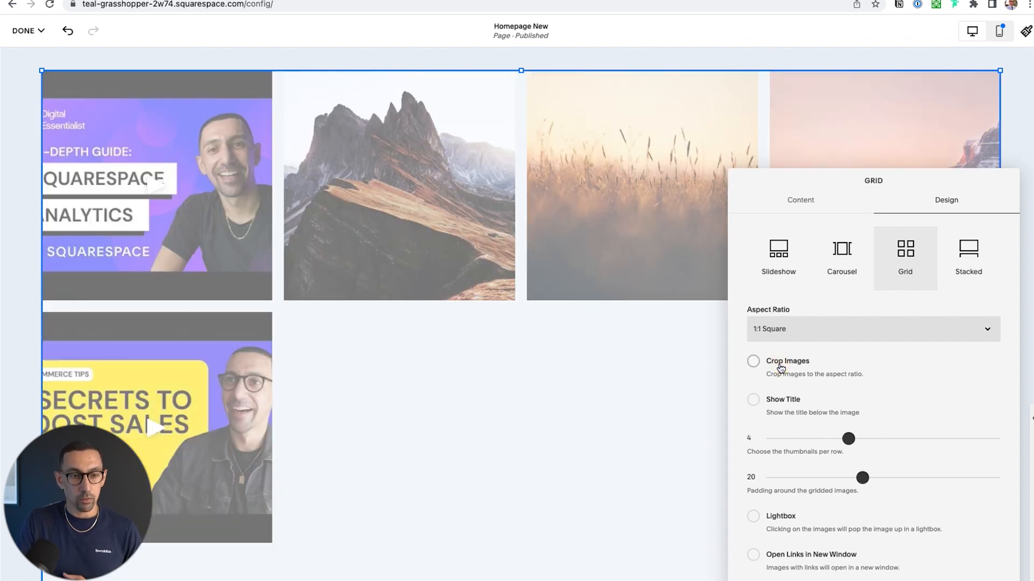
{"action": "left_click", "coordinate": [783, 332]}
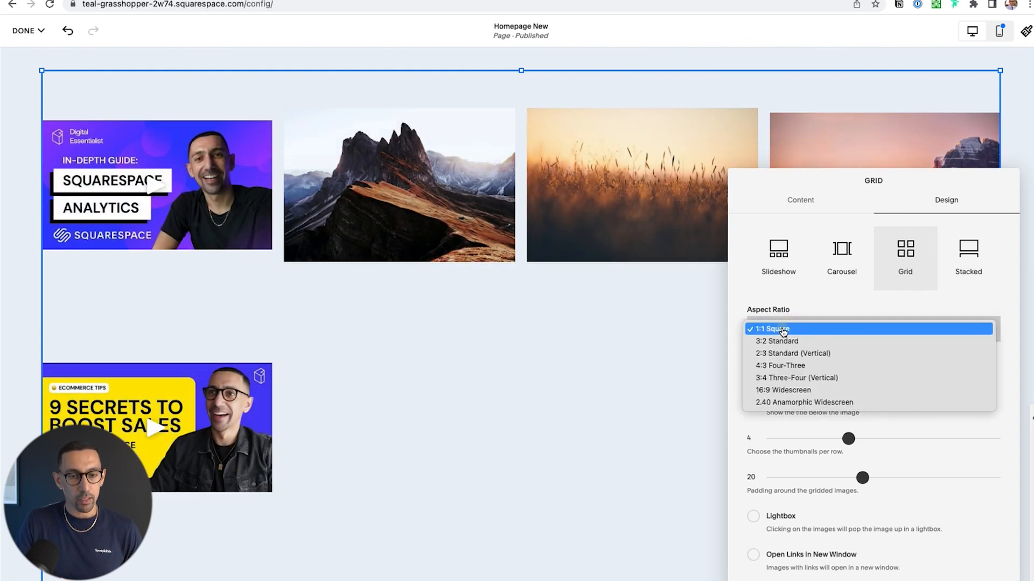
{"action": "left_click", "coordinate": [797, 353]}
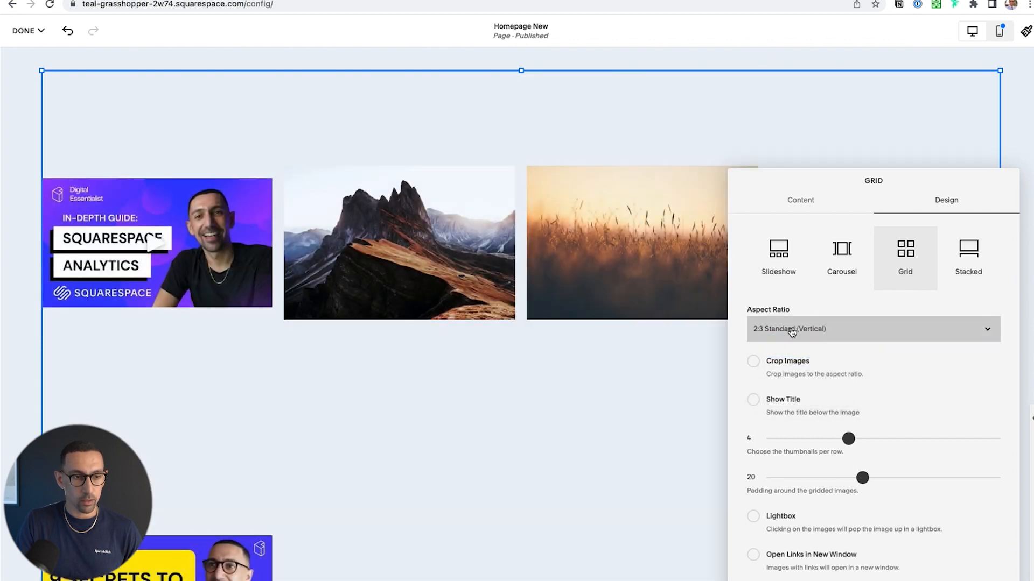
{"action": "left_click", "coordinate": [791, 332]}
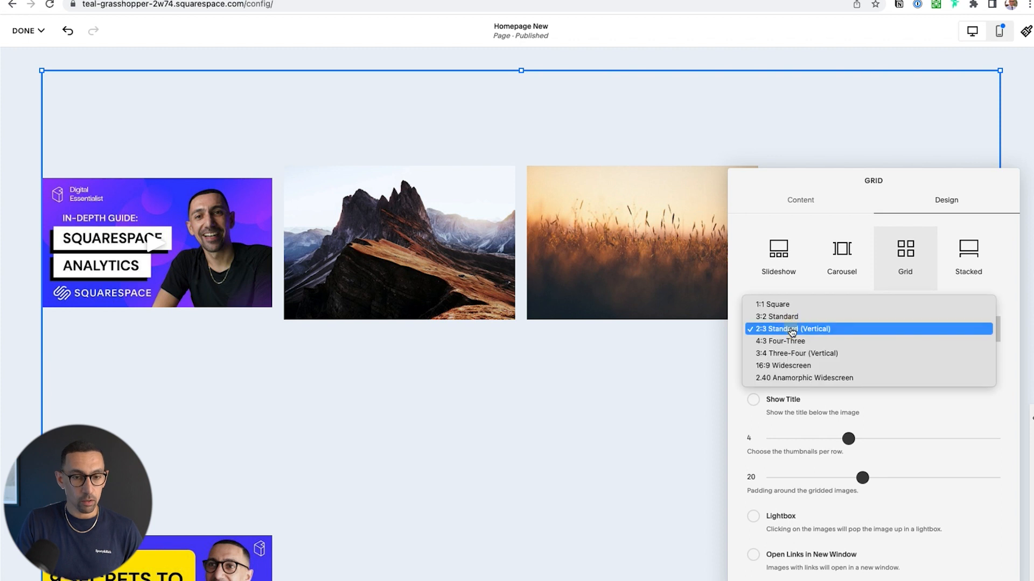
{"action": "left_click", "coordinate": [793, 318]}
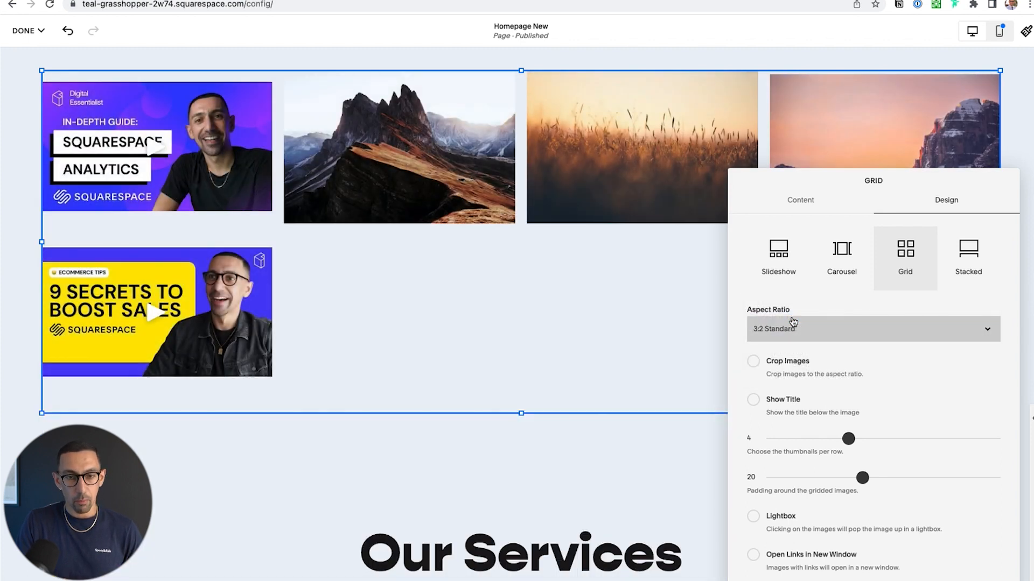
Set the gallery grid to 3 thumbnails per row and save the page changes
{"action": "left_click_drag", "start_coordinate": [848, 438], "coordinate": [809, 434]}
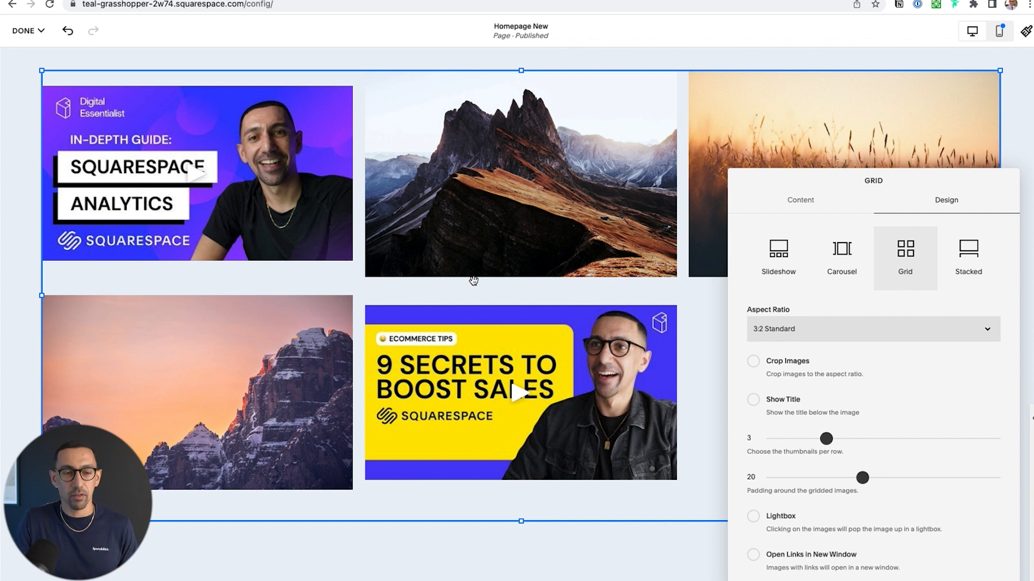
{"action": "left_click", "coordinate": [27, 31]}
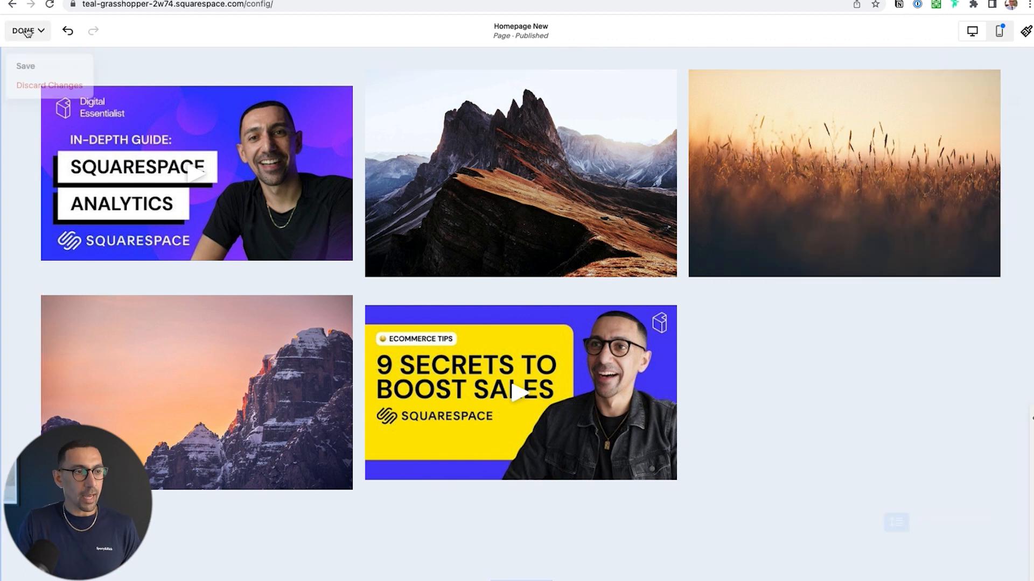
{"action": "left_click", "coordinate": [50, 67]}
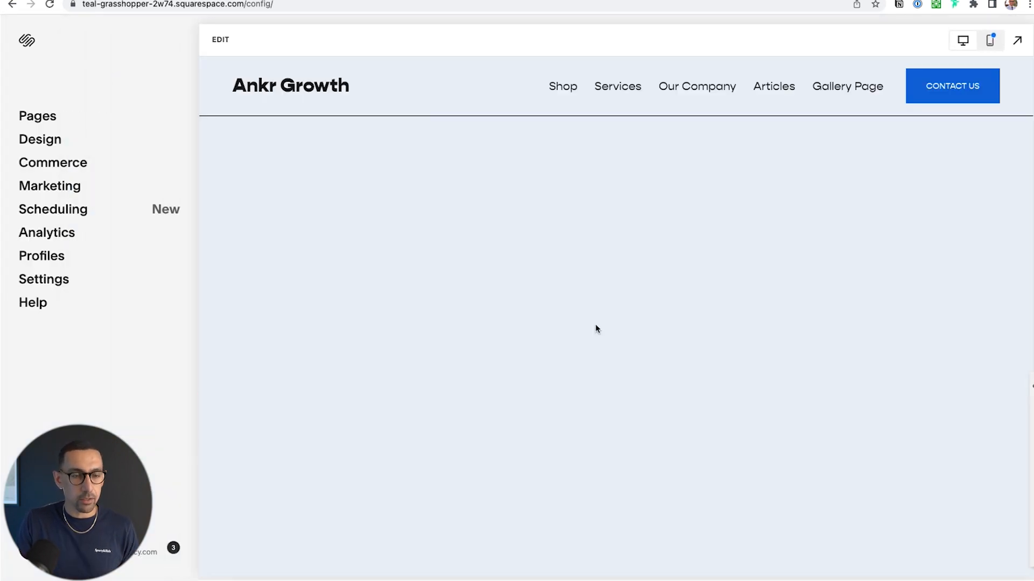
Test the saved gallery on the page by trying its images, then playing and pausing the Squarespace Analytics video
{"action": "scroll", "coordinate": [602, 354], "scroll_direction": "down", "scroll_amount": 15}
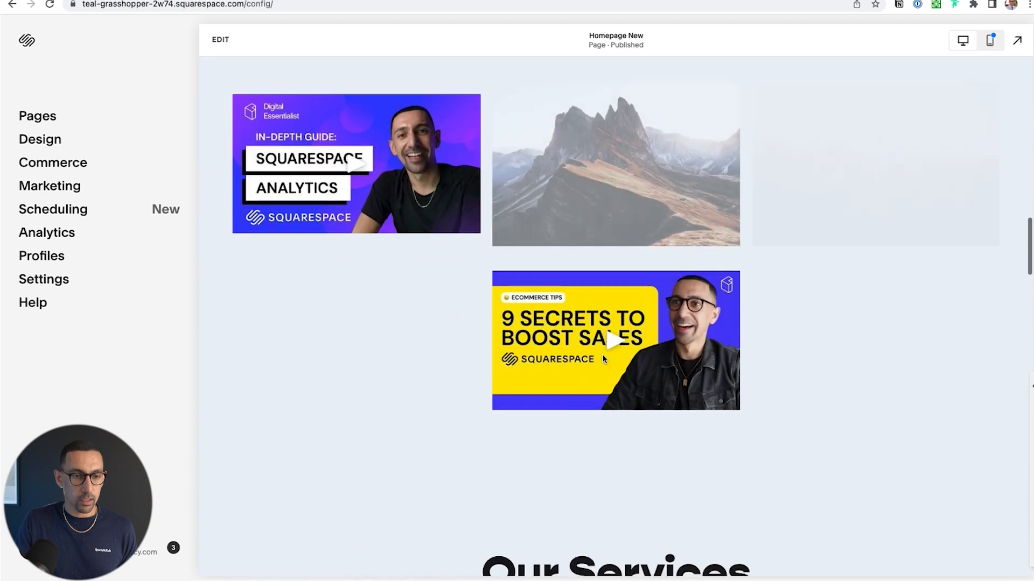
{"action": "scroll", "coordinate": [602, 355], "scroll_direction": "down", "scroll_amount": 1}
{"action": "scroll", "coordinate": [602, 355], "scroll_direction": "up", "scroll_amount": 3}
{"action": "left_click", "coordinate": [831, 284]}
{"action": "left_click", "coordinate": [850, 291]}
{"action": "left_click", "coordinate": [410, 309]}
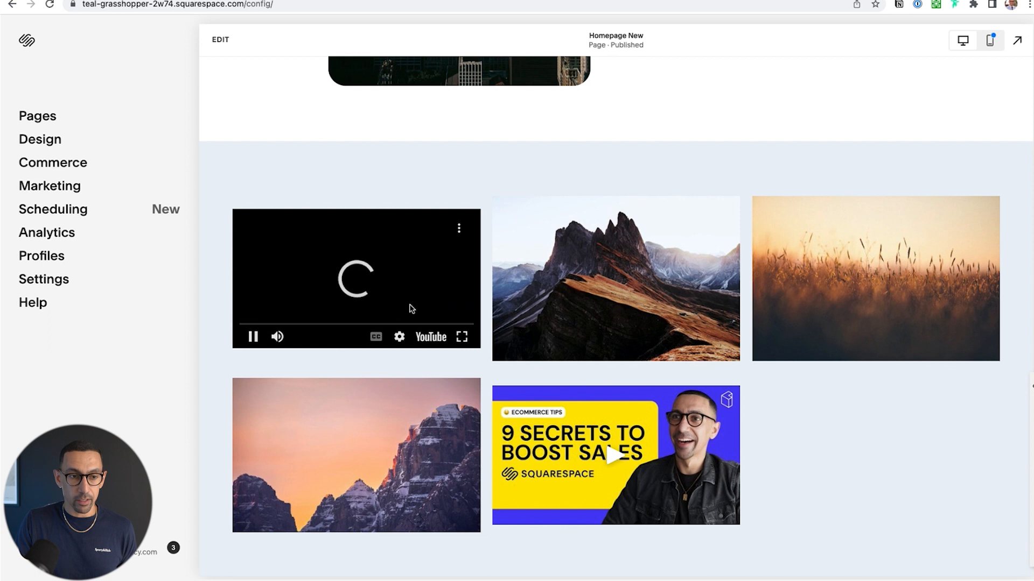
{"action": "left_click", "coordinate": [253, 337]}
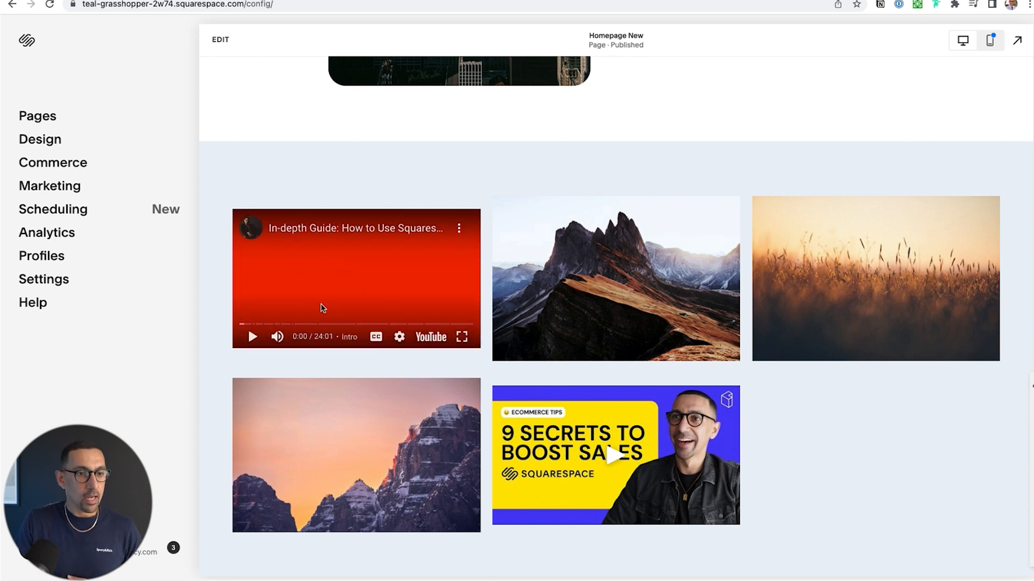
Reopen the page for editing and add a gallery section with the staggered four-image layout above the existing gallery block
{"action": "left_click", "coordinate": [220, 39]}
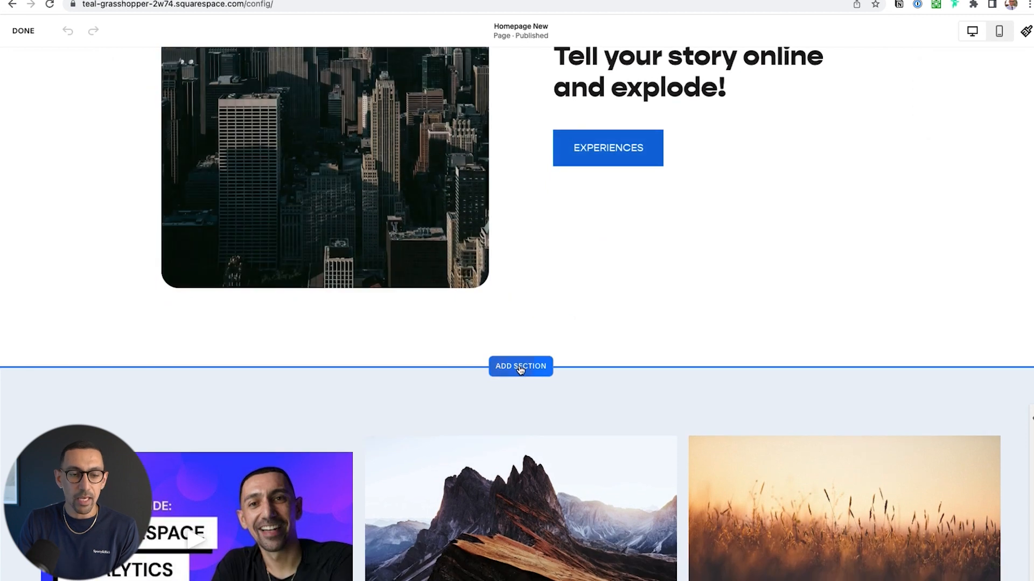
{"action": "left_click", "coordinate": [520, 370]}
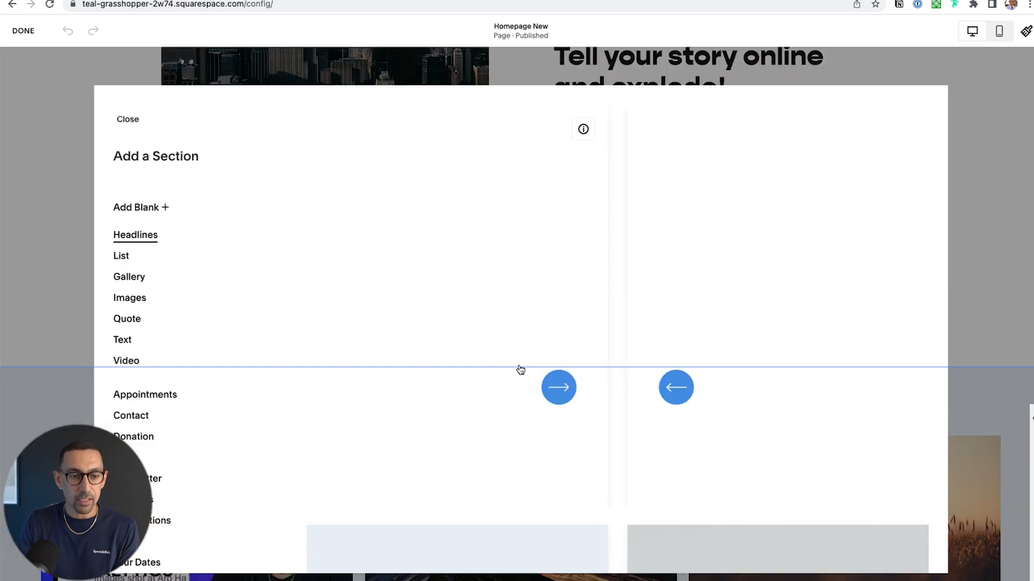
{"action": "left_click", "coordinate": [132, 281]}
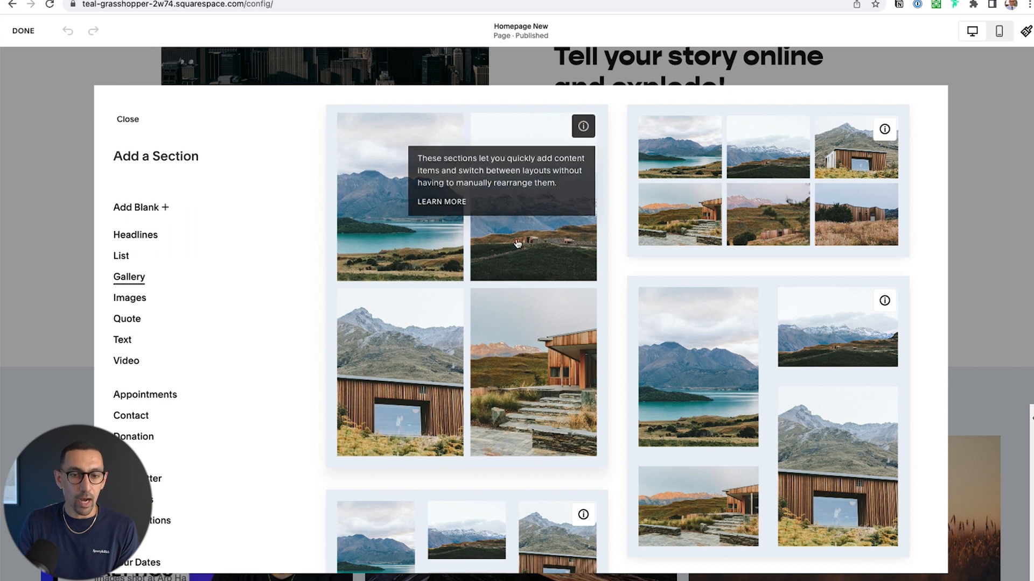
{"action": "scroll", "coordinate": [599, 323], "scroll_direction": "down", "scroll_amount": 10}
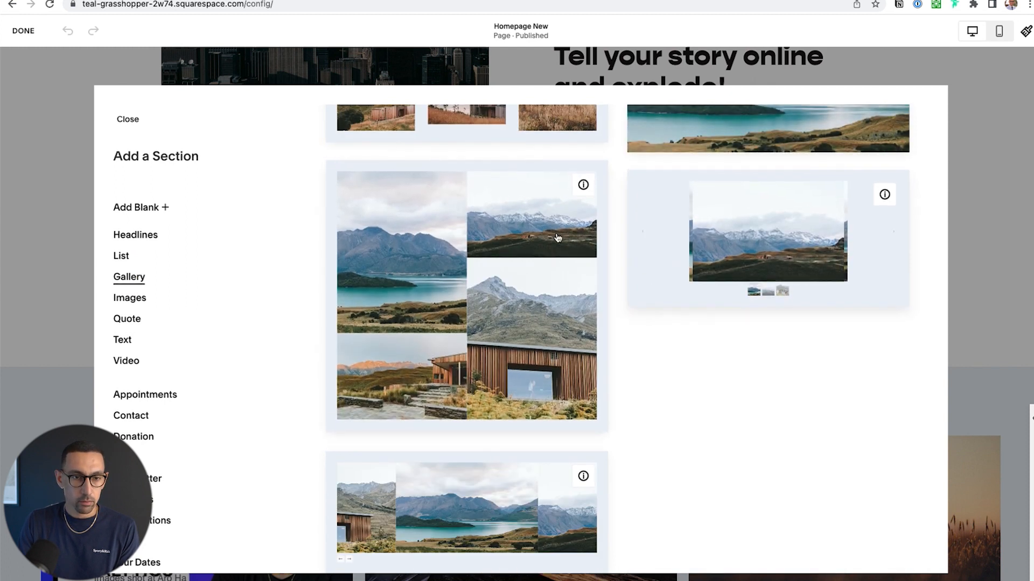
{"action": "scroll", "coordinate": [556, 238], "scroll_direction": "up", "scroll_amount": 10}
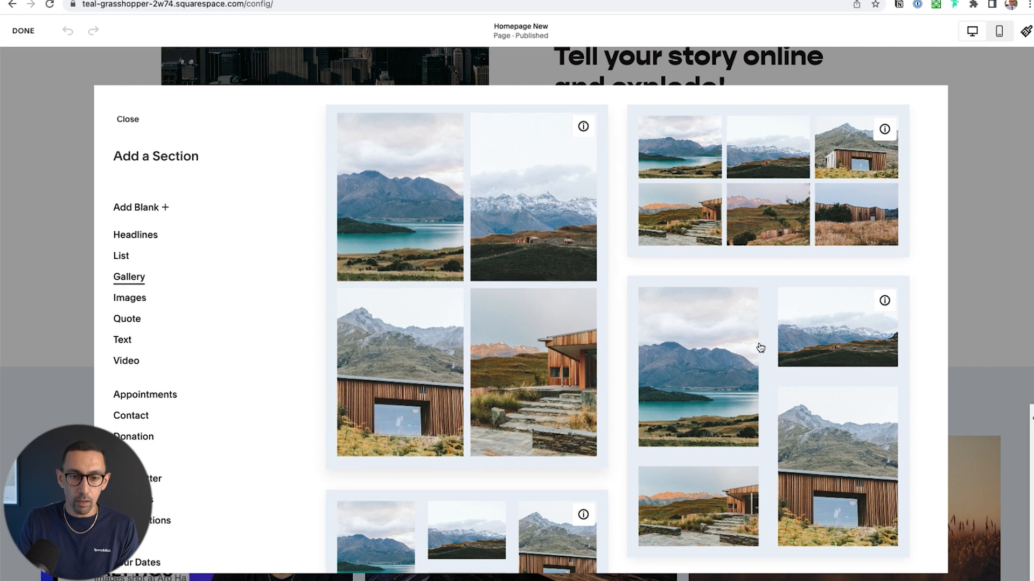
{"action": "left_click", "coordinate": [777, 358]}
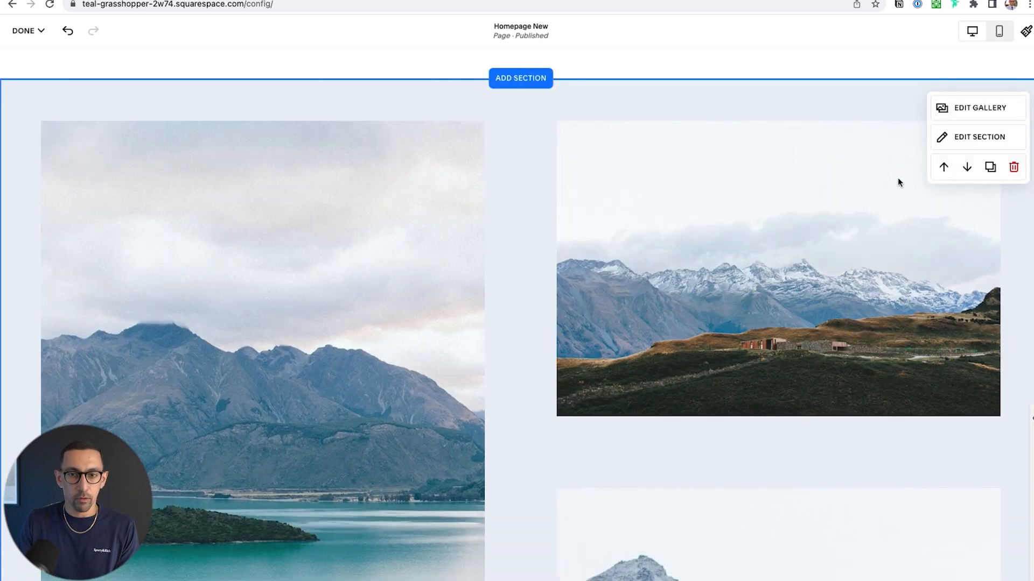
Delete all four placeholder images from the new gallery section
{"action": "left_click", "coordinate": [968, 109]}
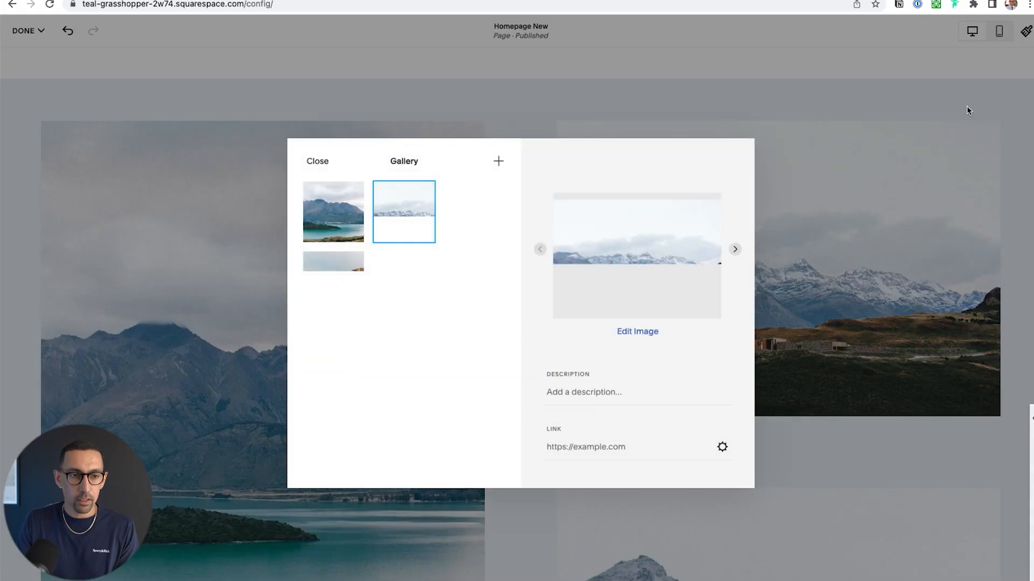
{"action": "left_click", "coordinate": [331, 238]}
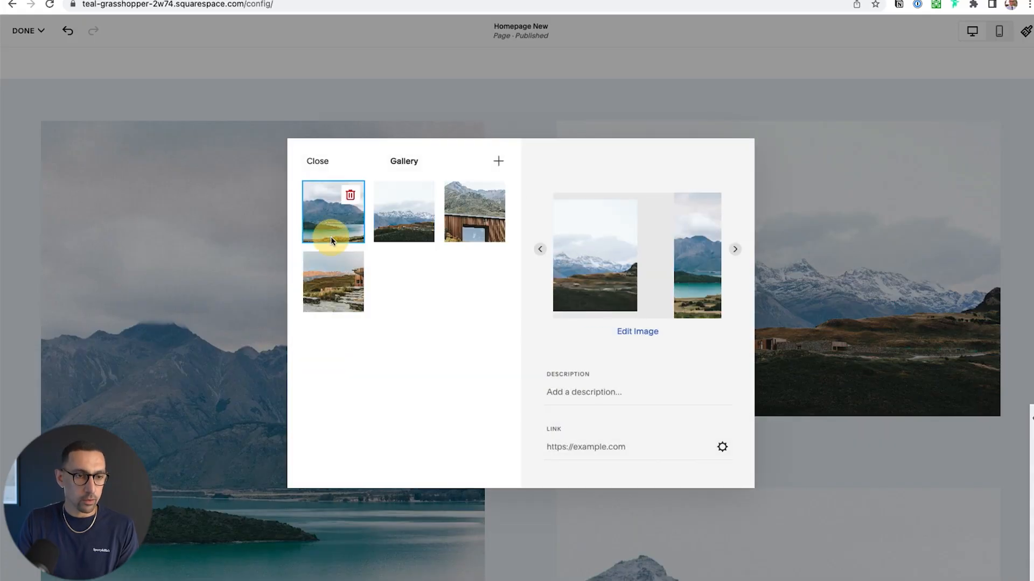
{"action": "left_click", "coordinate": [340, 282], "text": "shift"}
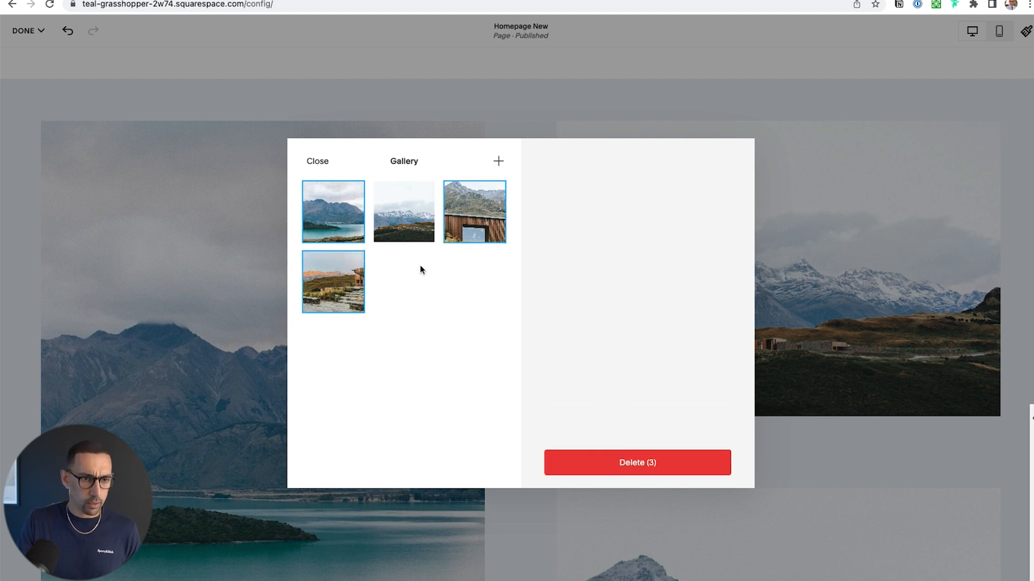
{"action": "left_click", "coordinate": [430, 238], "text": "shift"}
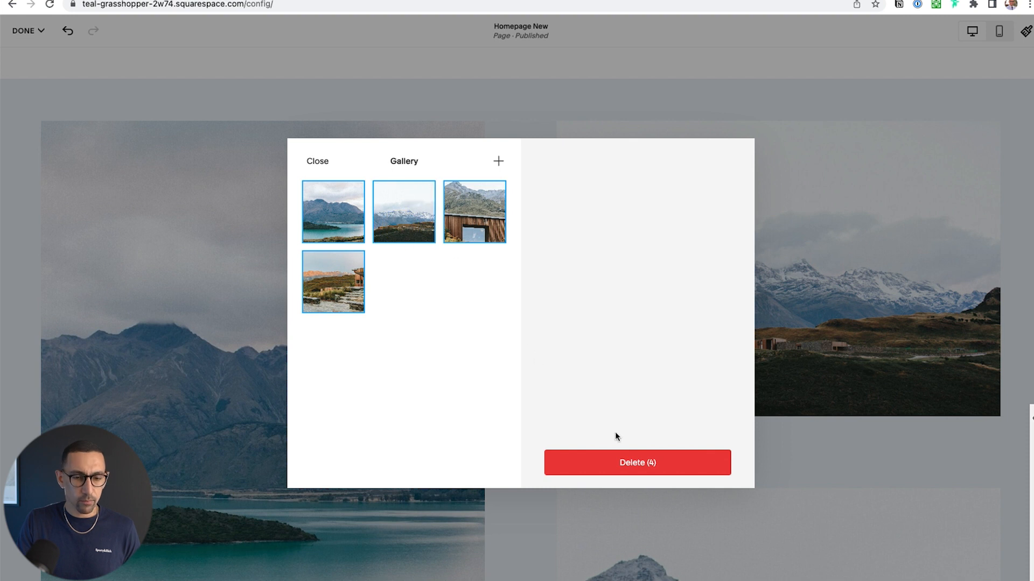
{"action": "left_click", "coordinate": [637, 468]}
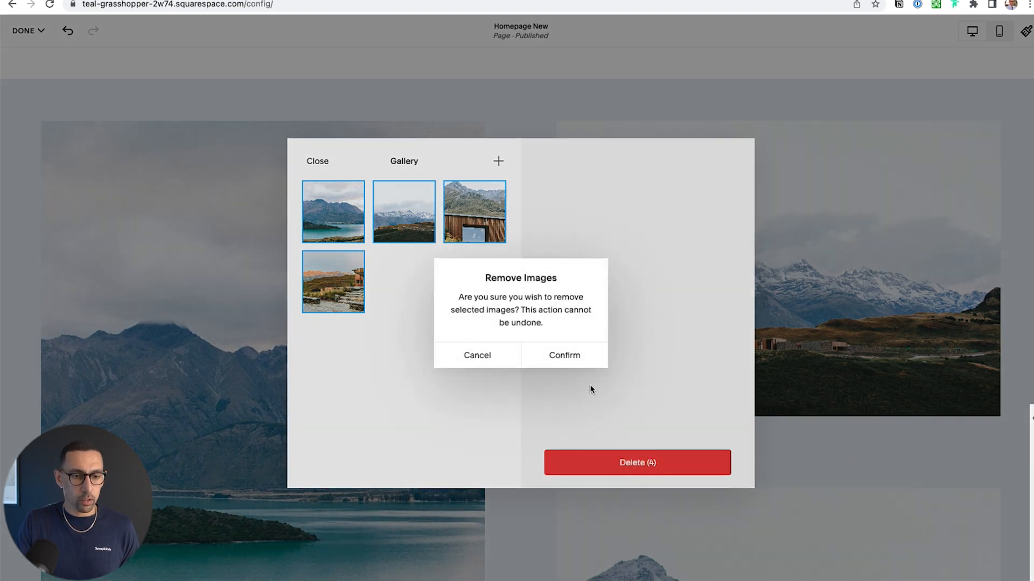
{"action": "left_click", "coordinate": [567, 359]}
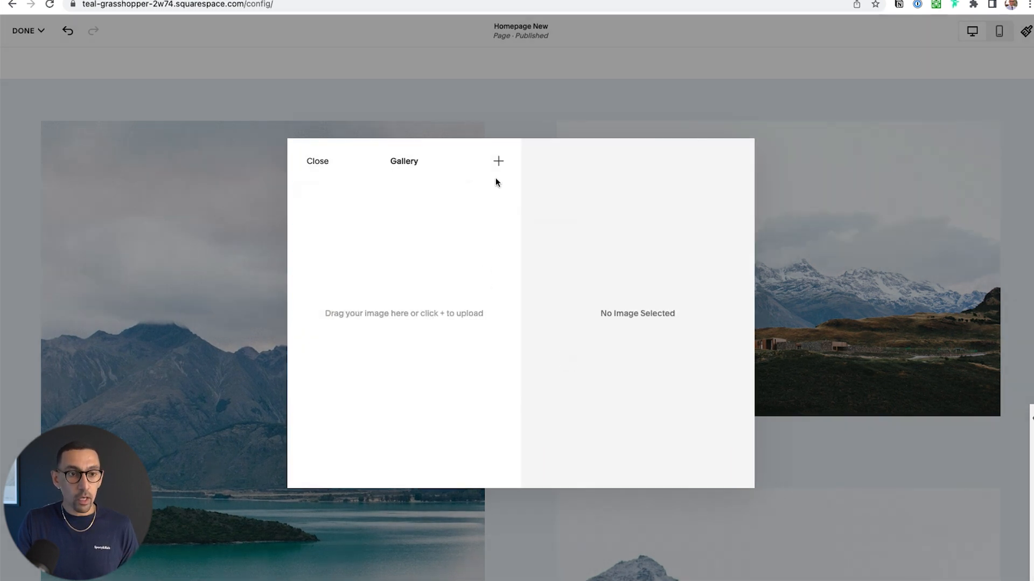
Examine the new gallery section's image search and upload options, then close its image manager without adding anything
{"action": "left_click", "coordinate": [498, 161]}
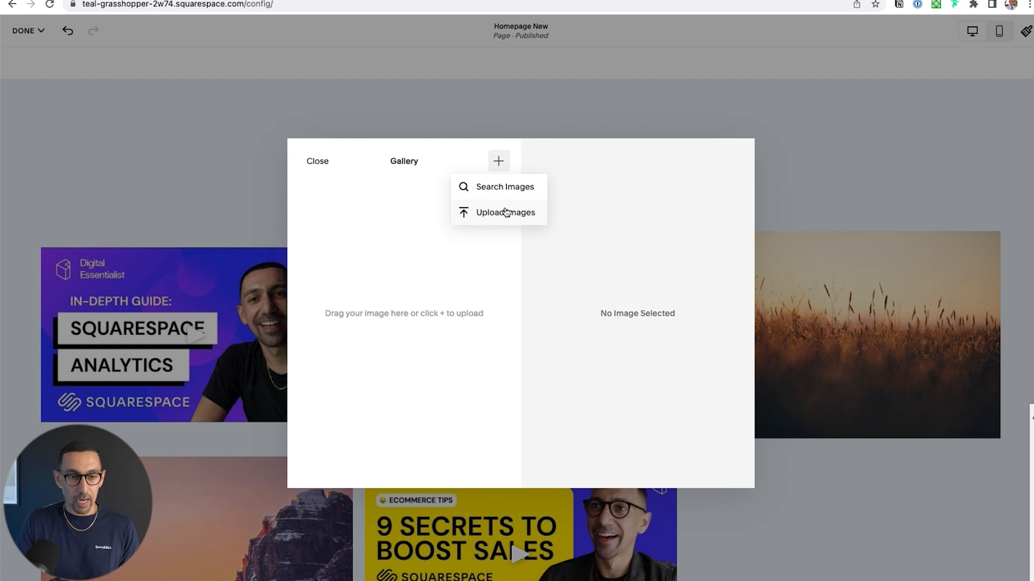
{"action": "left_click", "coordinate": [503, 186]}
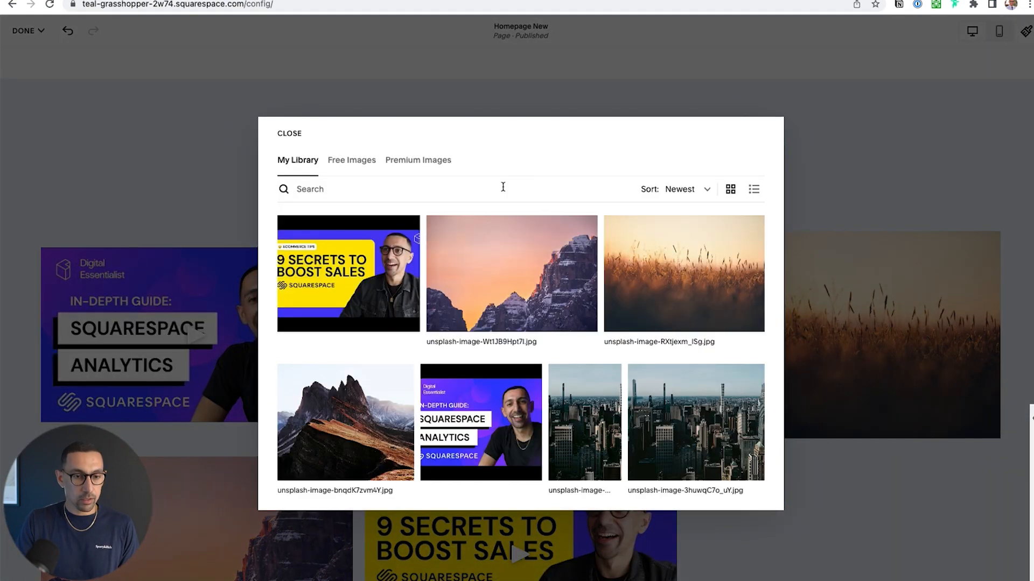
{"action": "left_click", "coordinate": [289, 133]}
{"action": "left_click", "coordinate": [497, 162]}
{"action": "left_click", "coordinate": [496, 223]}
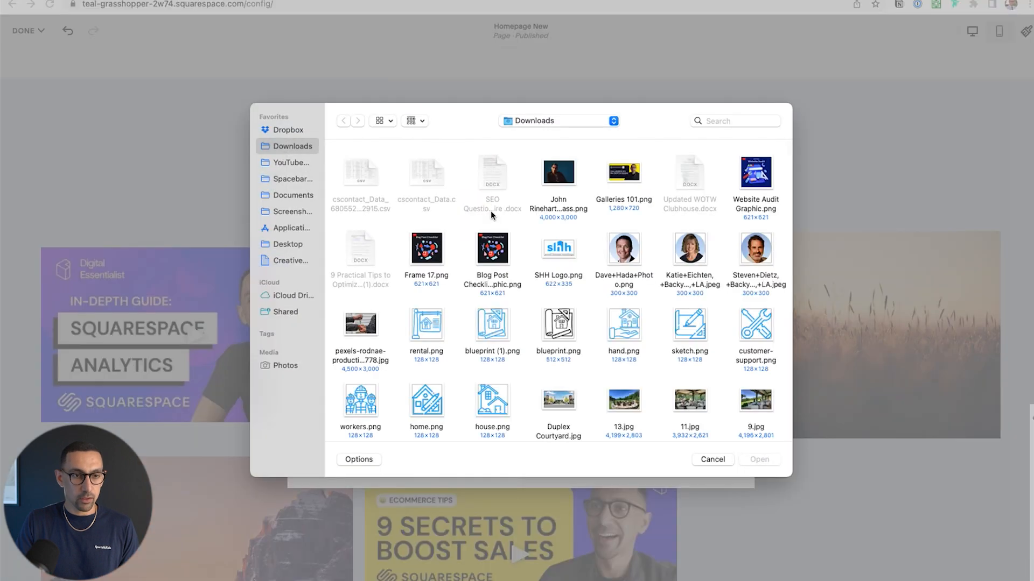
{"action": "left_click", "coordinate": [712, 459]}
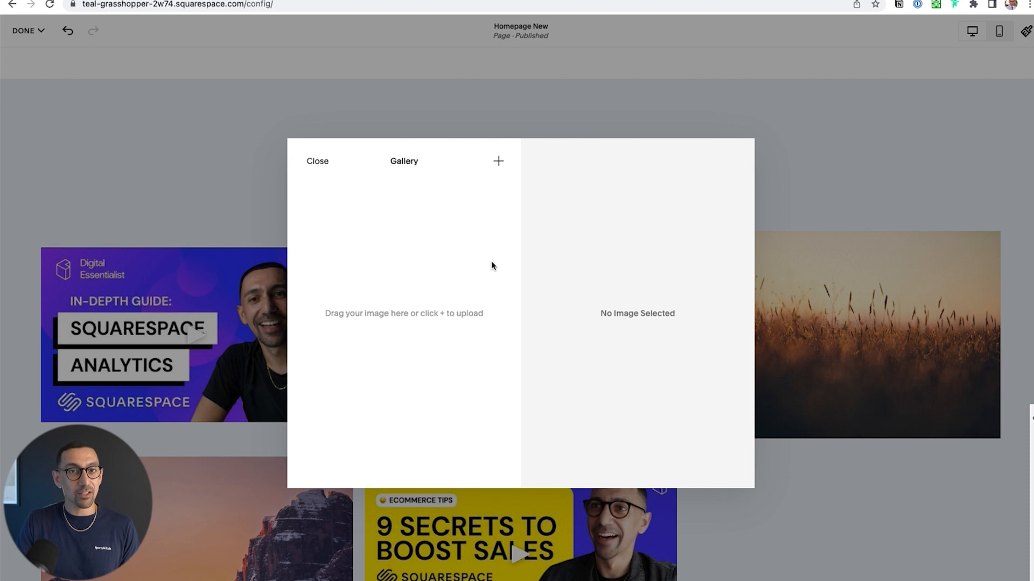
{"action": "left_click", "coordinate": [318, 161]}
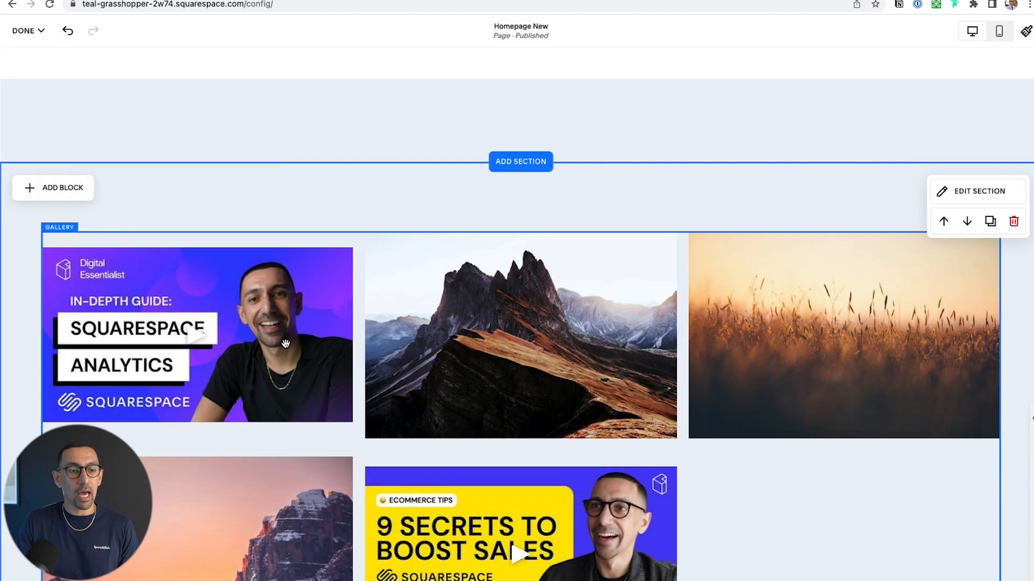